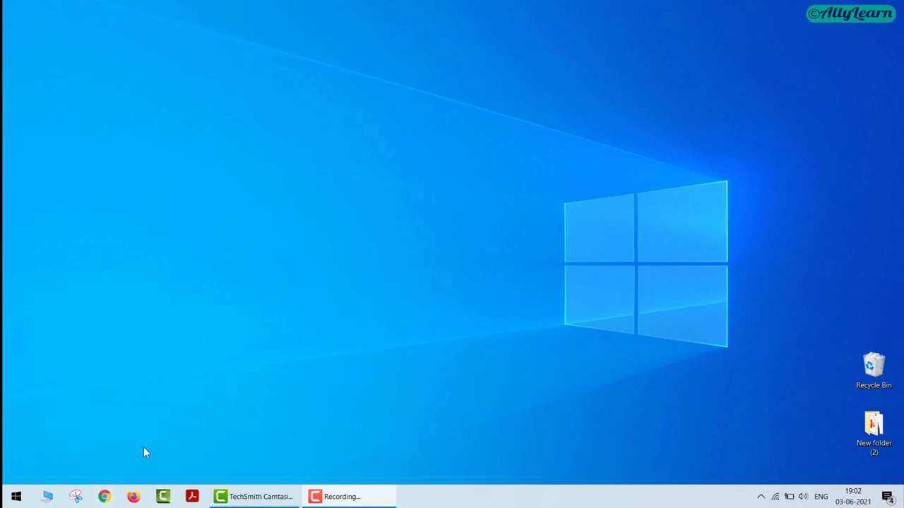
Open Firefox and run a web search for "autodesk sketchbook".
click(134, 497)
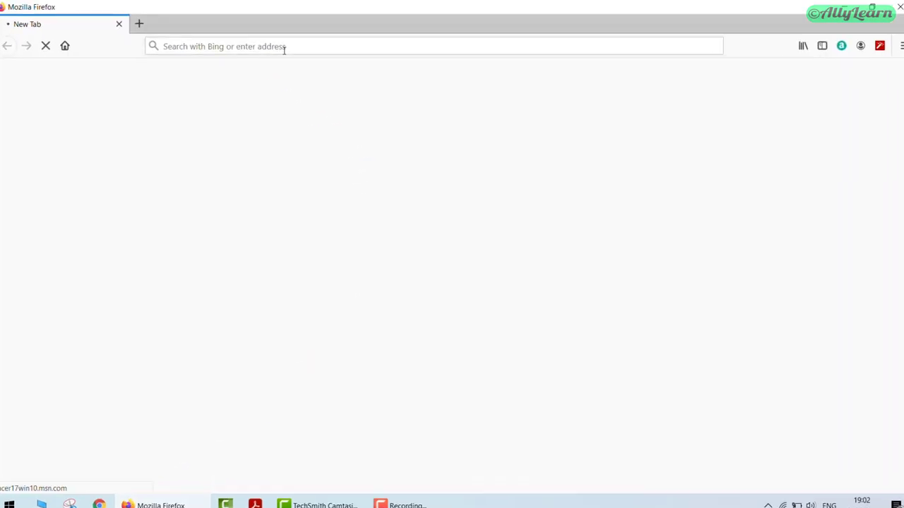
click(283, 47)
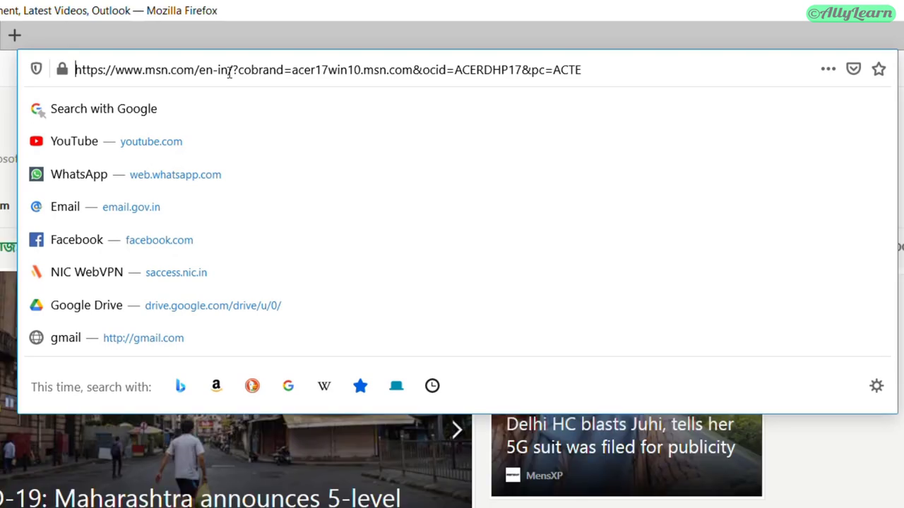
text(autode)
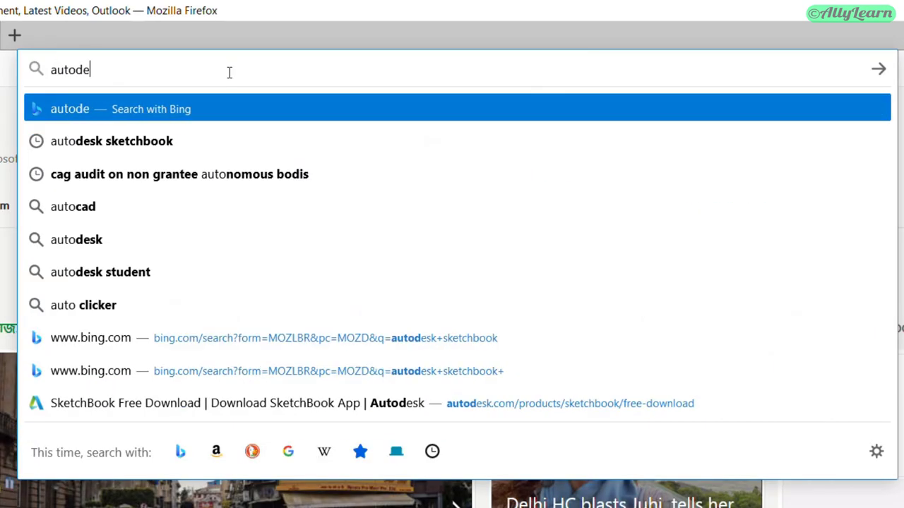
text(sk sketchb)
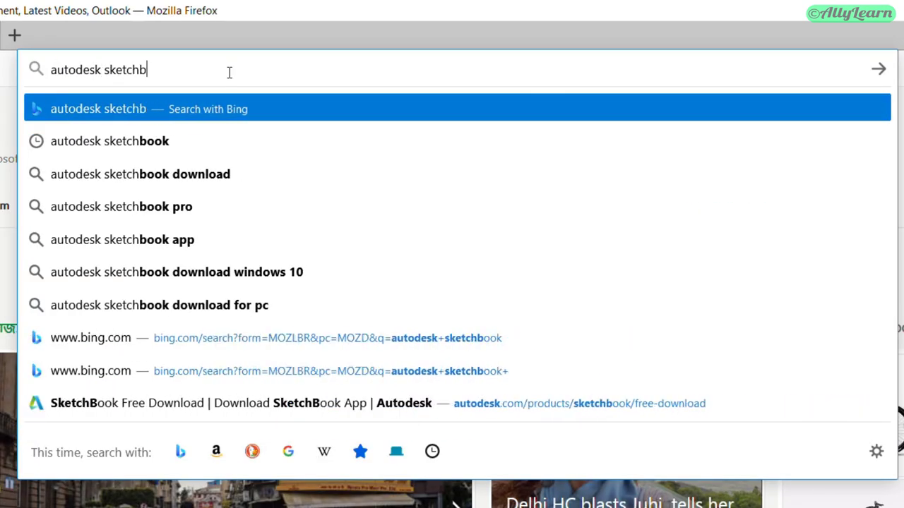
text(ook)
key(Return)
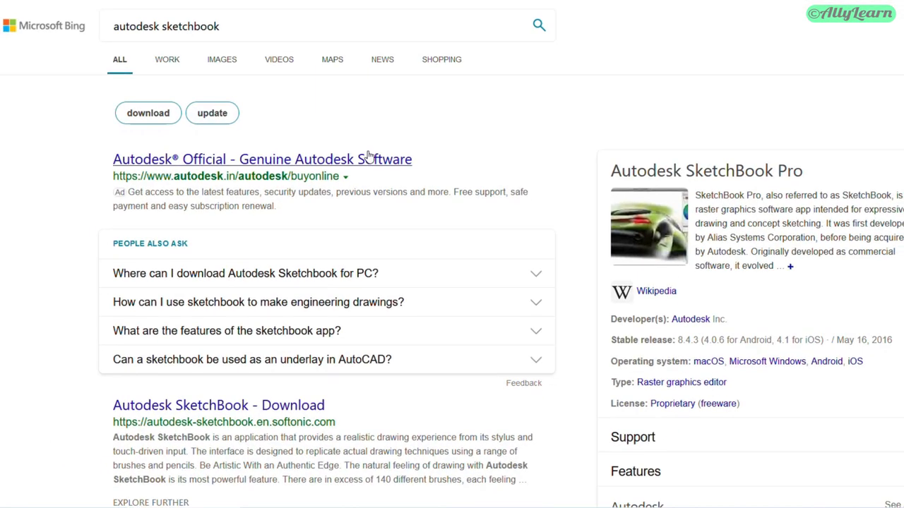
Open Autodesk's SketchBook free download page from the search results and choose Mac as the operating system.
scroll(368, 157, down, 10)
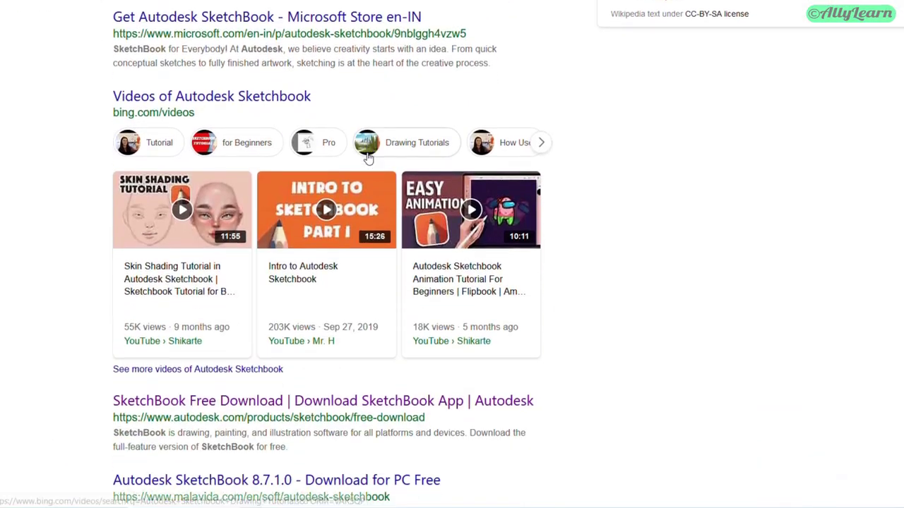
scroll(367, 157, down, 5)
scroll(370, 158, up, 2)
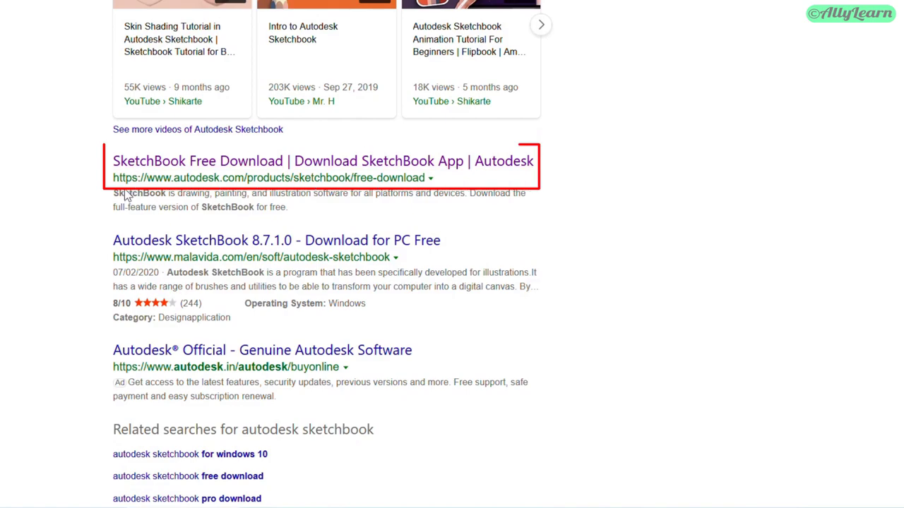
click(191, 162)
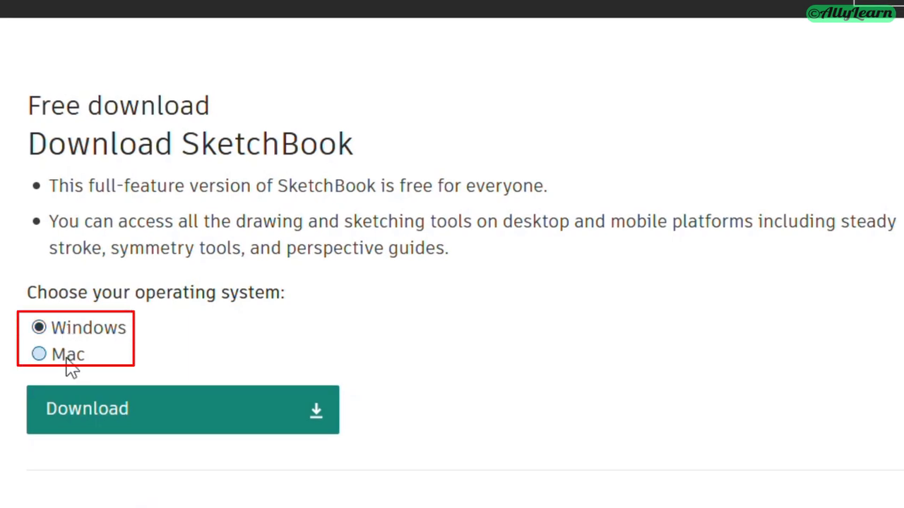
click(65, 359)
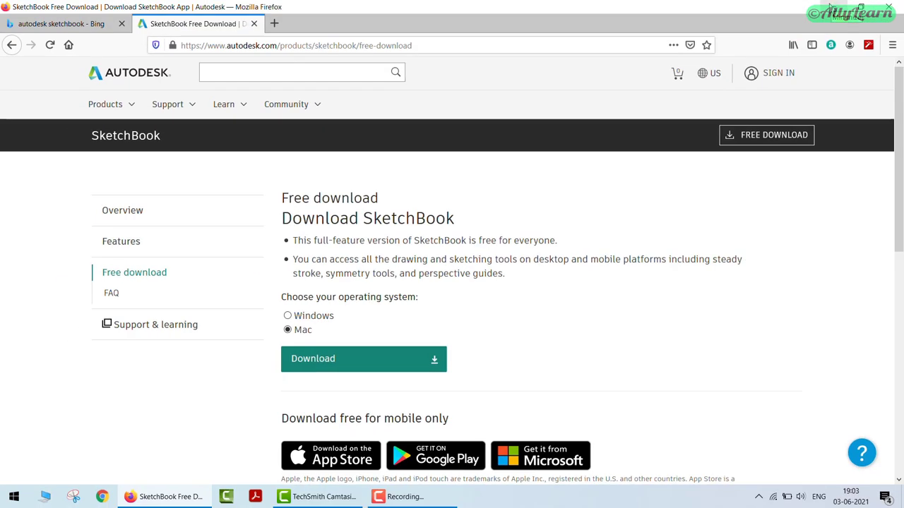
Switch from the browser to the desktop's SketchBook application and move its brush palette out over the canvas.
click(831, 8)
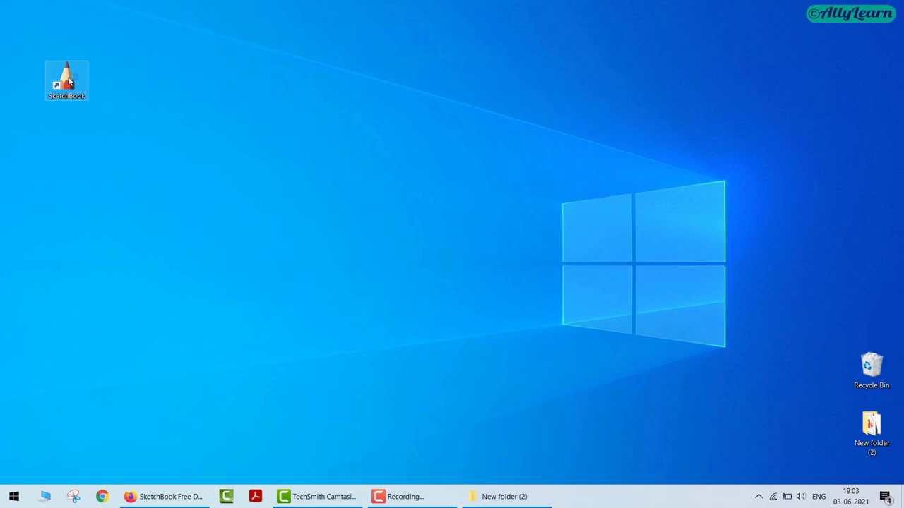
double_click(69, 81)
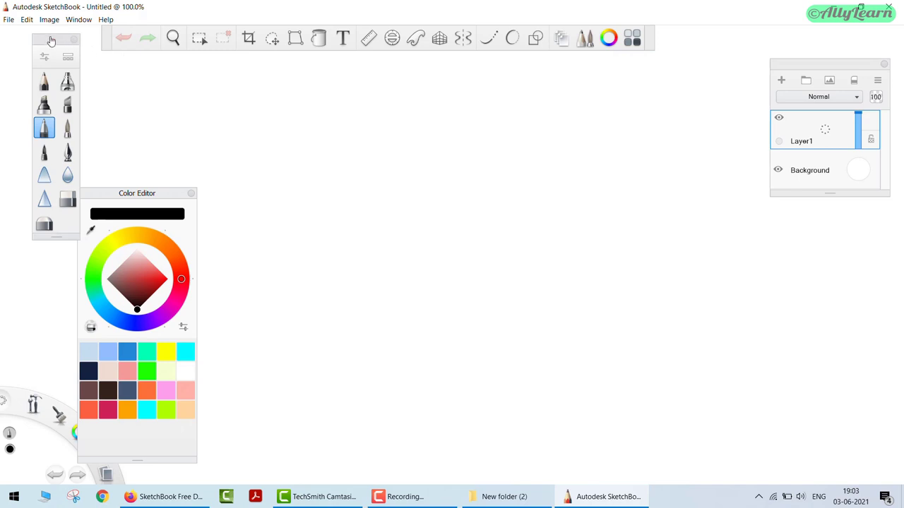
mouse_move(51, 40)
mouse_down()
mouse_move(258, 140)
mouse_move(396, 145)
mouse_up()
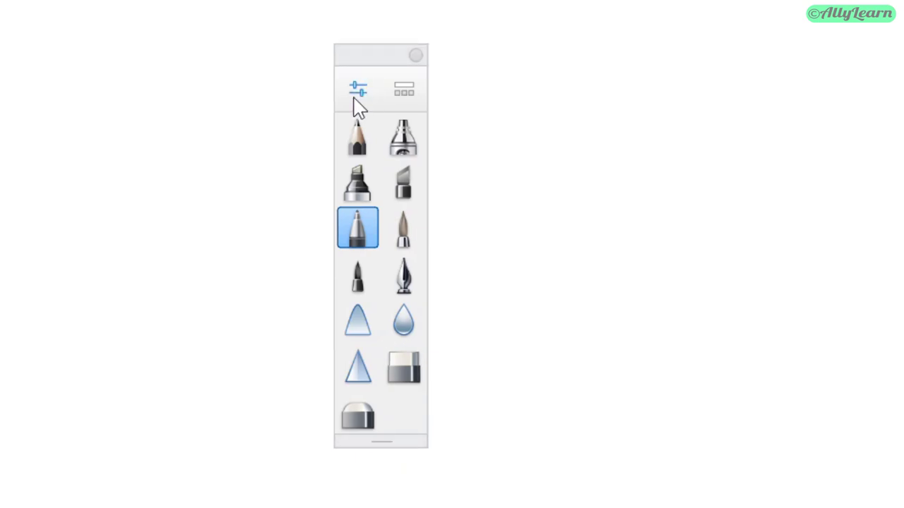
Examine the Ballpoint Pen's brush properties, including the advanced pressure settings.
click(360, 90)
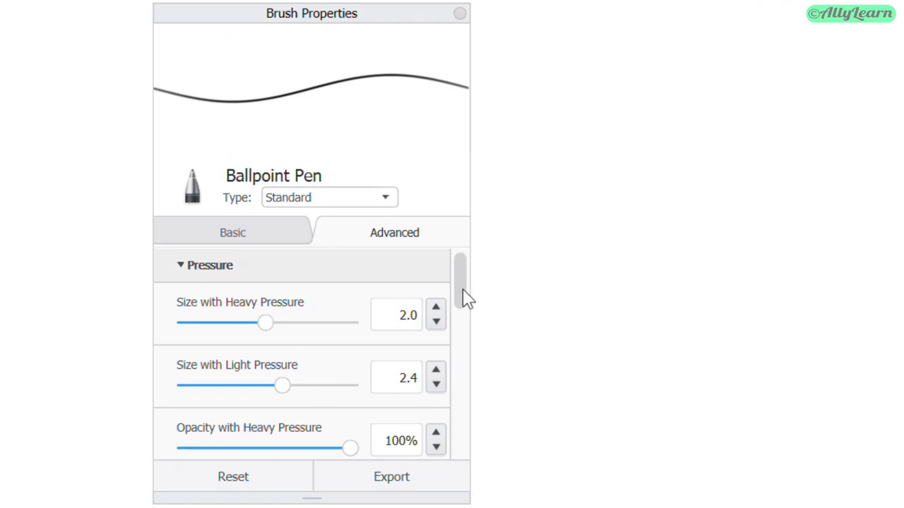
mouse_move(464, 291)
mouse_down()
mouse_move(444, 504)
mouse_move(451, 341)
mouse_up()
click(134, 223)
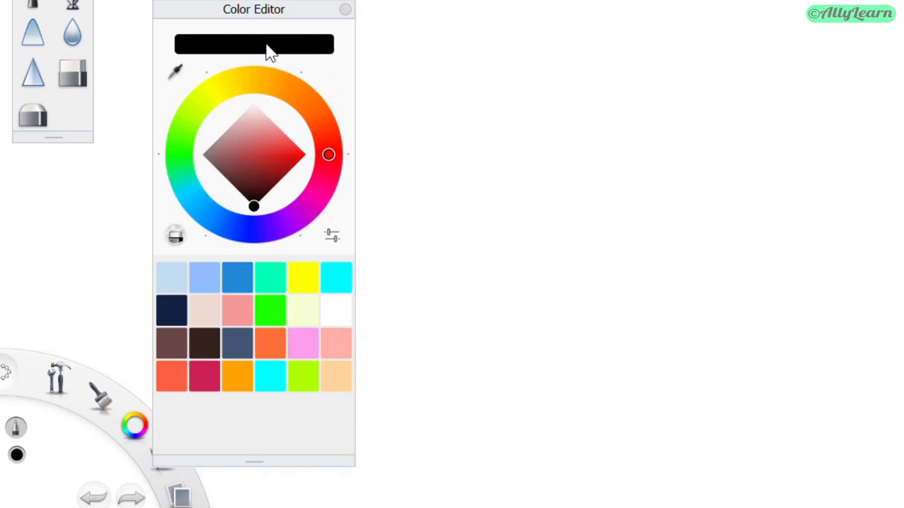
Mix a light pink in the Color Editor and store it as the third swatch in the last palette row.
drag(251, 156, 270, 148)
drag(280, 111, 277, 376)
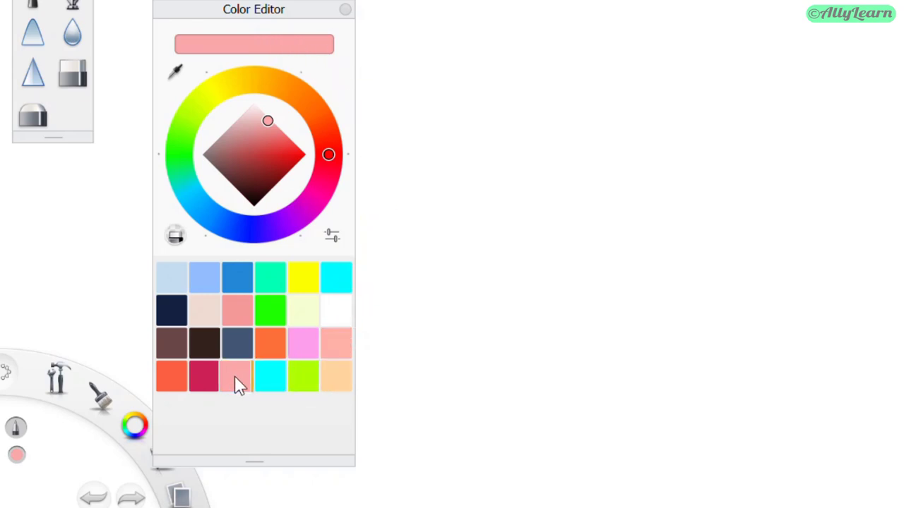
drag(235, 376, 234, 377)
drag(285, 45, 232, 388)
drag(346, 354, 345, 350)
Show and hide the pink's RGB sliders, and move the Color Editor to the edge of the canvas.
click(331, 236)
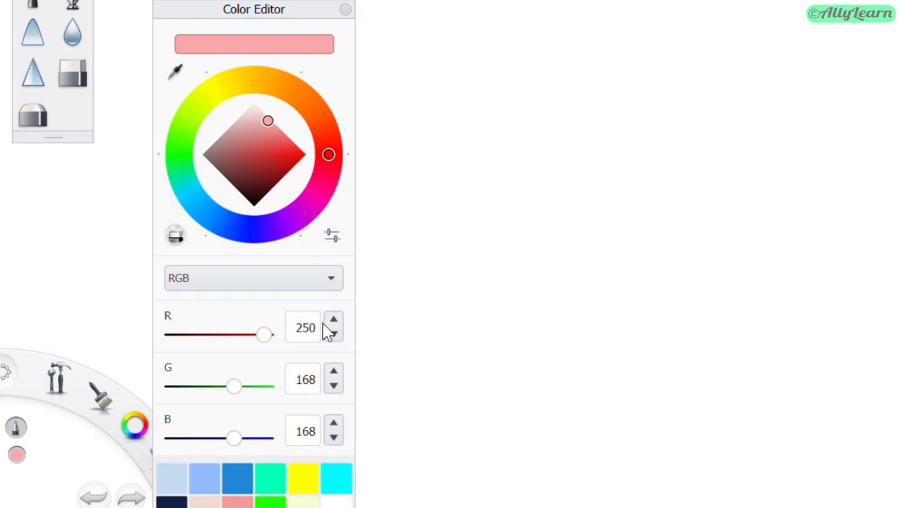
click(333, 236)
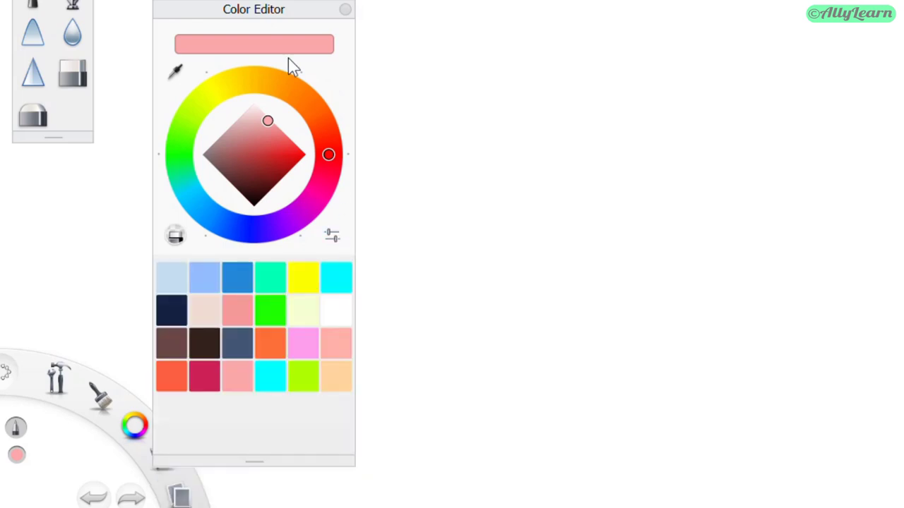
drag(292, 14, 141, 14)
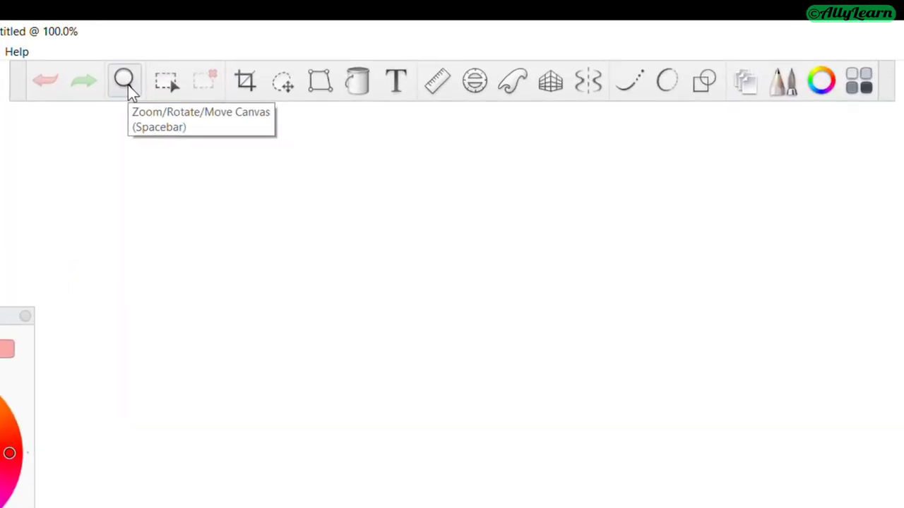
Try zooming the canvas out and back in, leaving it at 59.5%, and close the zoom control.
click(124, 80)
drag(625, 415, 331, 389)
scroll(280, 428, down, 3)
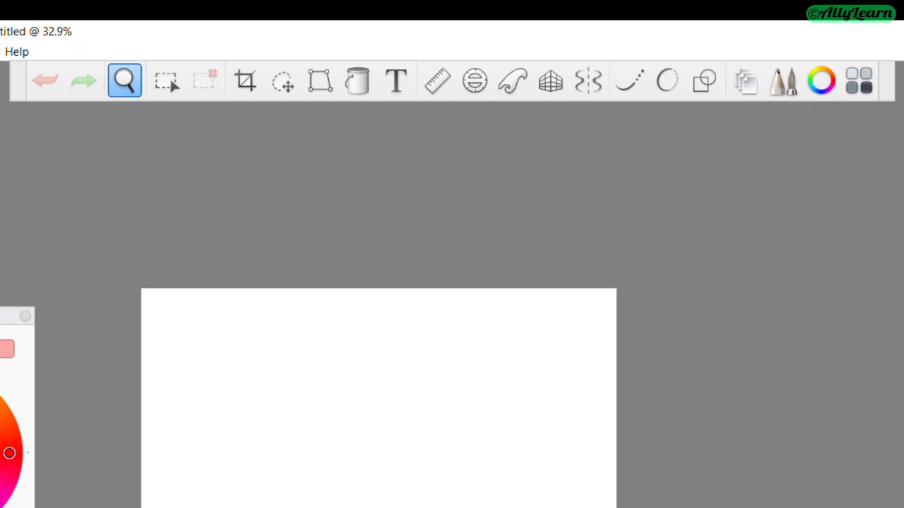
scroll(303, 475, up, 3)
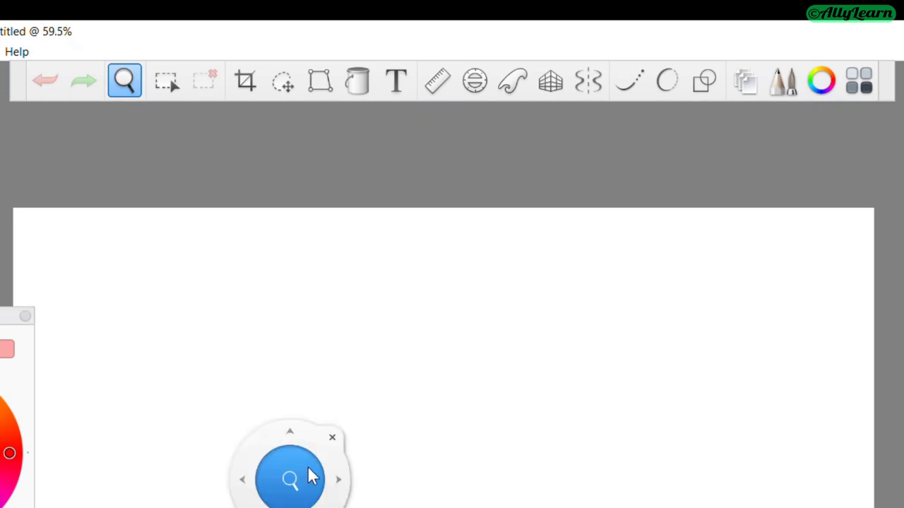
click(334, 438)
Draw a rectangular selection on the canvas and clear it.
click(170, 79)
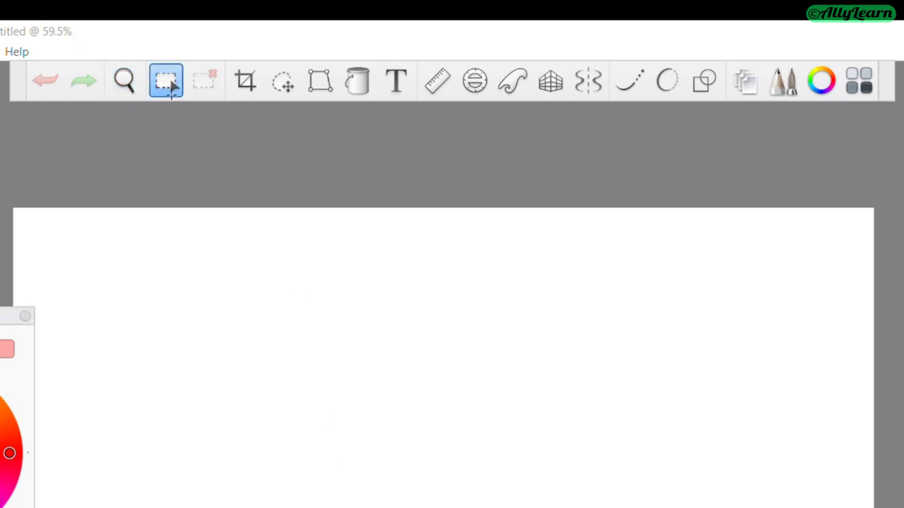
drag(190, 260, 568, 449)
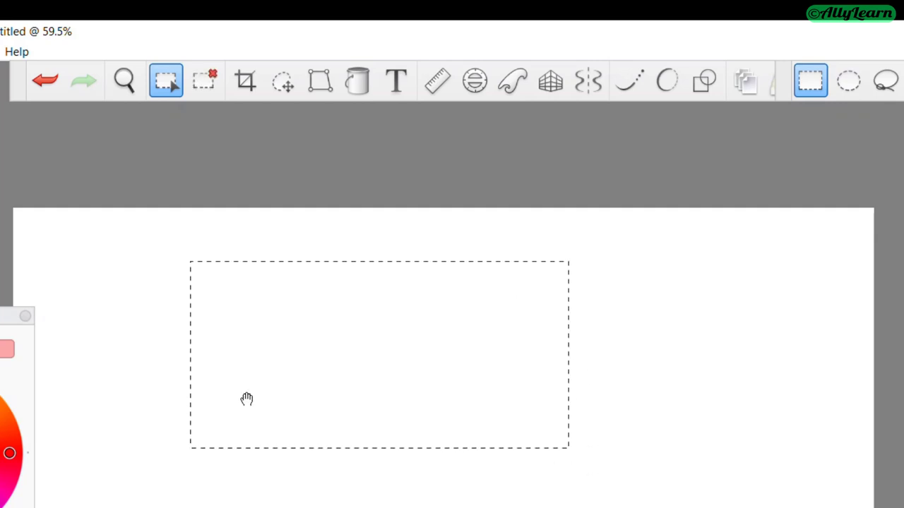
click(175, 77)
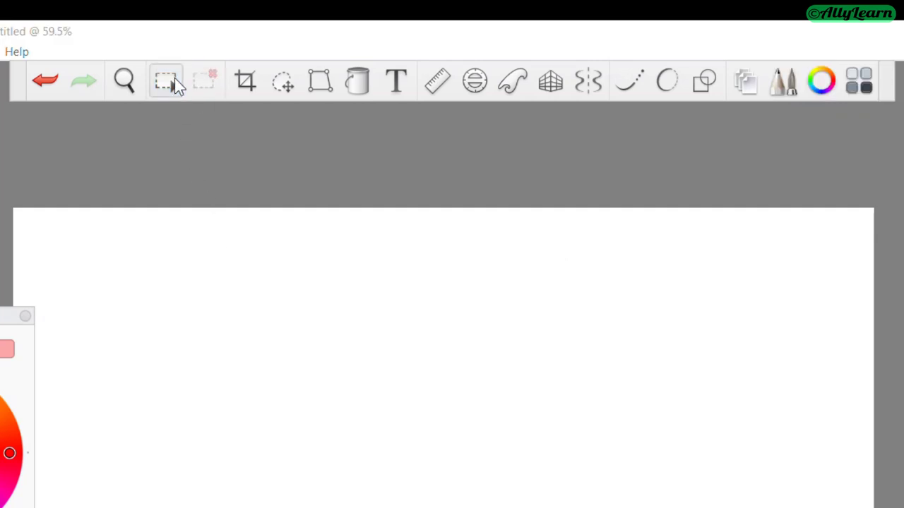
click(175, 78)
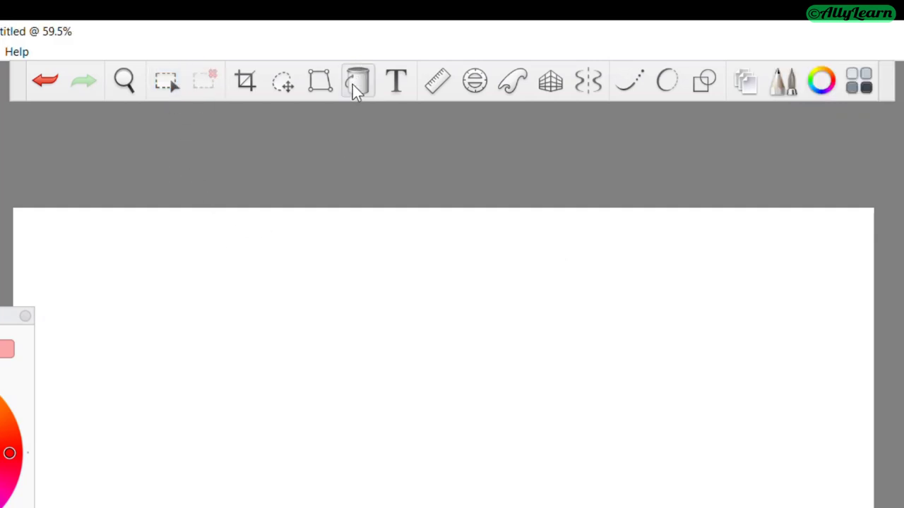
Flood-fill the whole canvas layer with the solid light pink.
click(357, 82)
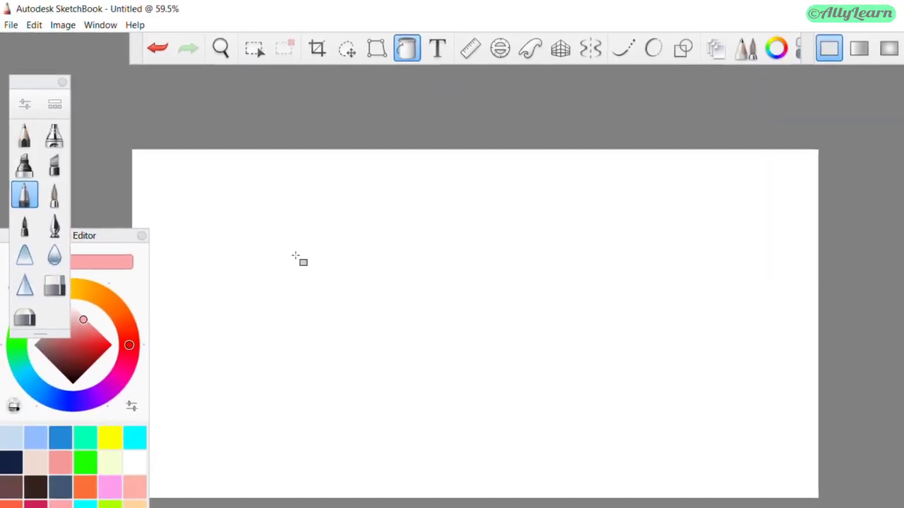
click(392, 351)
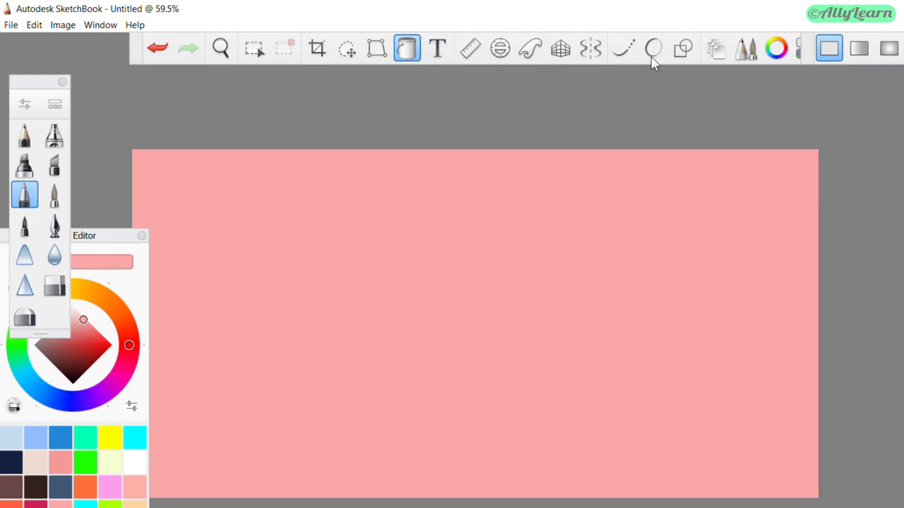
click(721, 62)
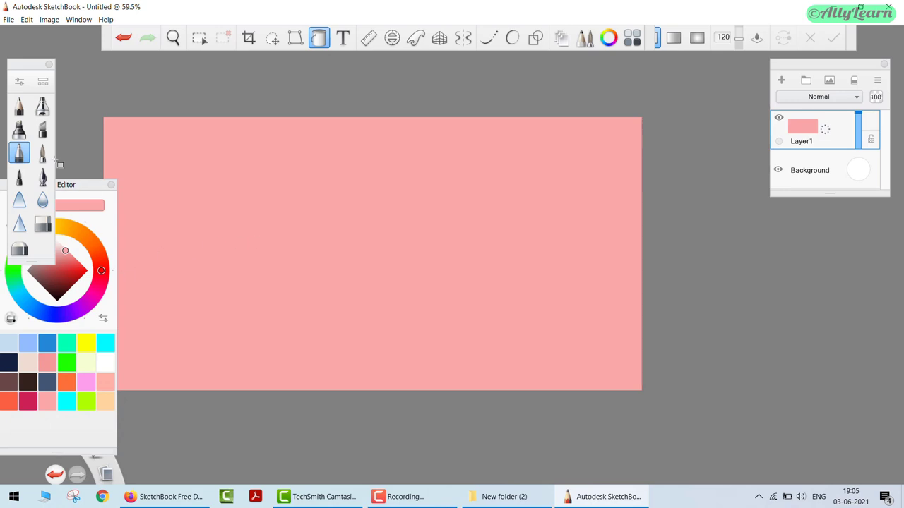
Draw a cyan freehand squiggle on the pink layer with the Ballpoint Pen.
click(20, 151)
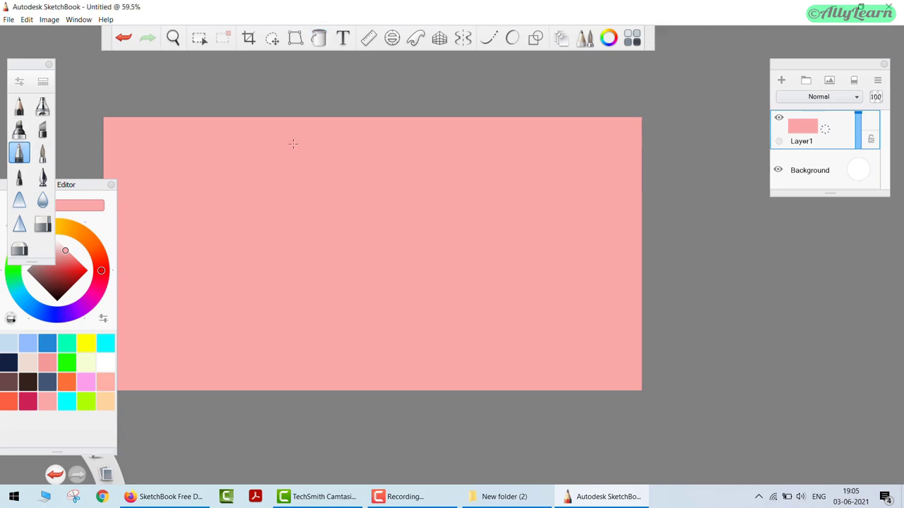
click(105, 343)
drag(222, 205, 250, 198)
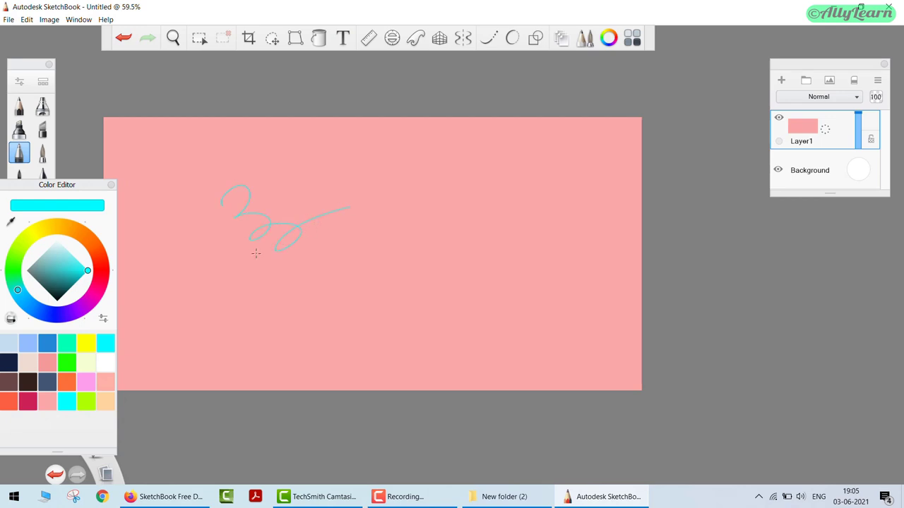
Erase along the cyan squiggle with the hard eraser, and undo back to the plain pink fill.
click(29, 65)
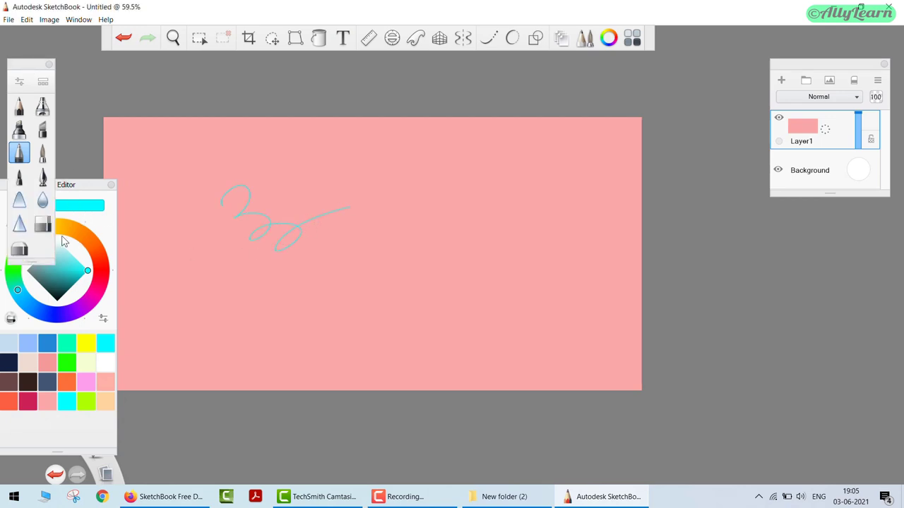
click(43, 223)
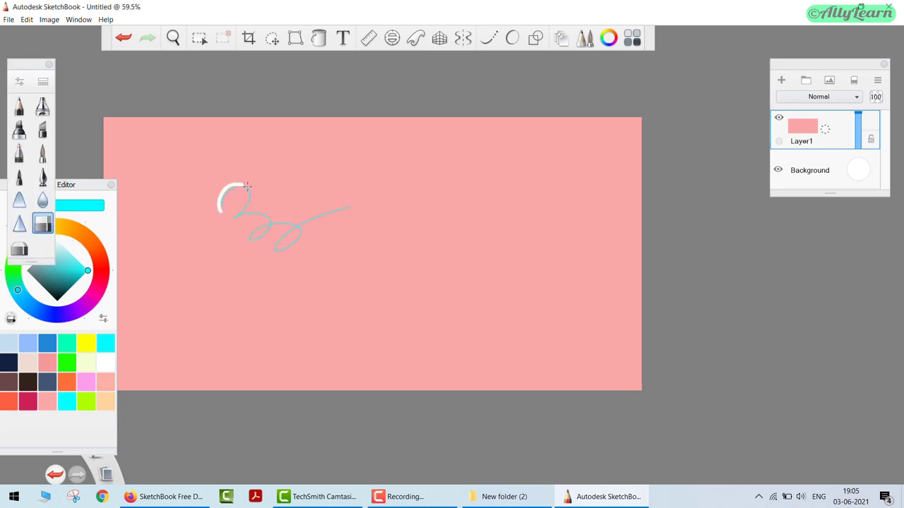
mouse_move(252, 239)
mouse_down()
mouse_move(298, 225)
mouse_move(287, 245)
mouse_move(291, 231)
mouse_move(347, 201)
mouse_up()
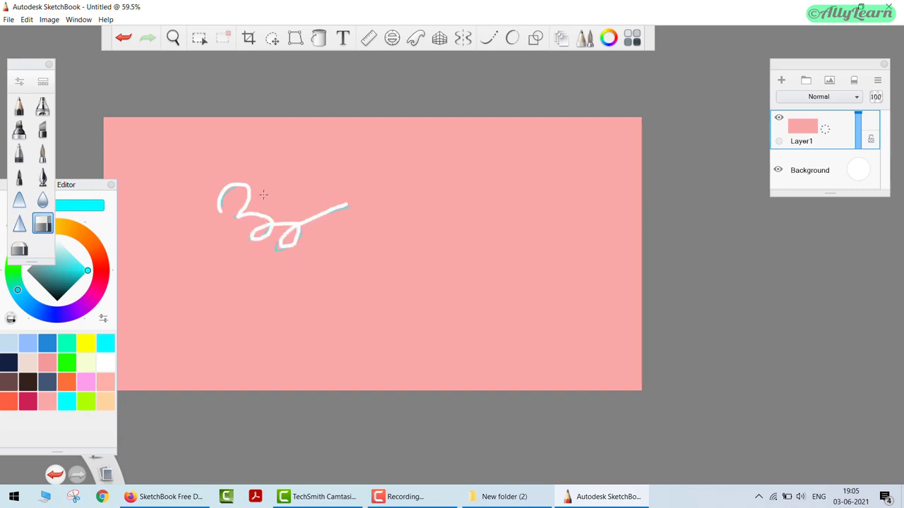
key(ctrl+z)
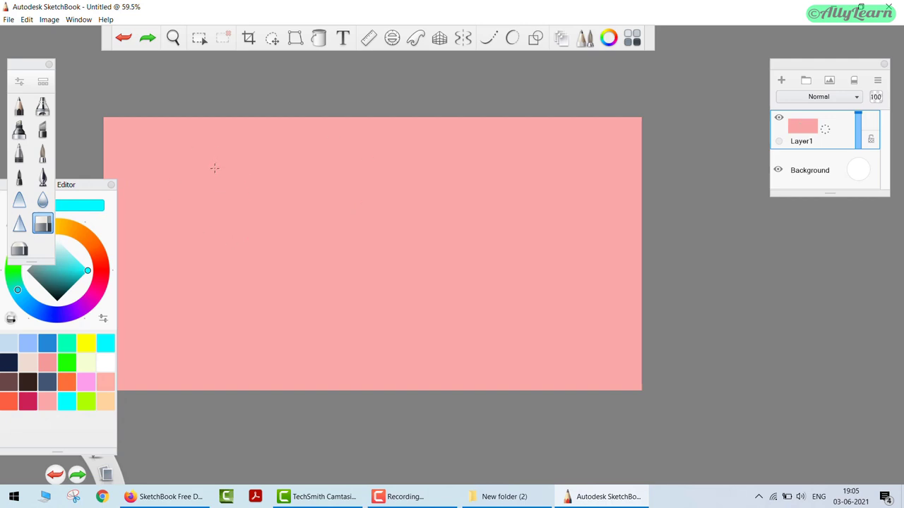
Add a layer above the pink one, then draw a cyan Ballpoint Pen squiggle on it and remove it with the hard eraser.
click(781, 80)
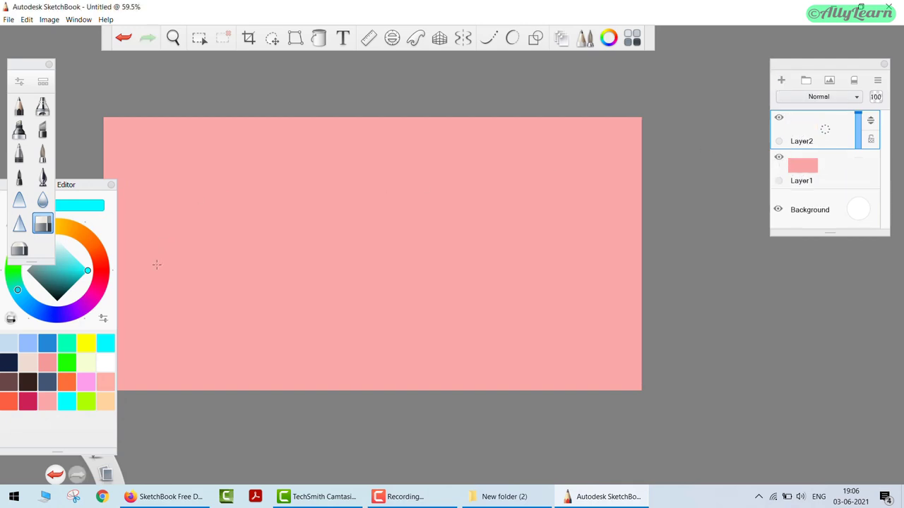
click(19, 152)
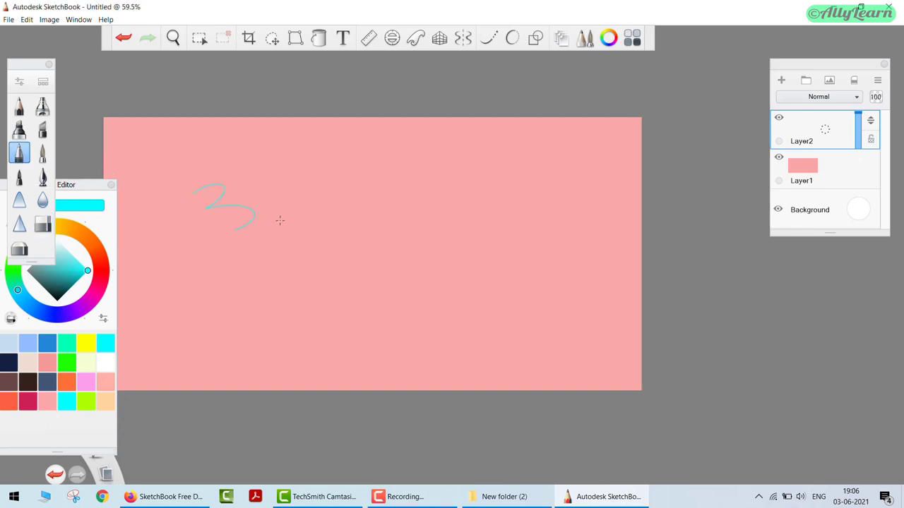
click(43, 224)
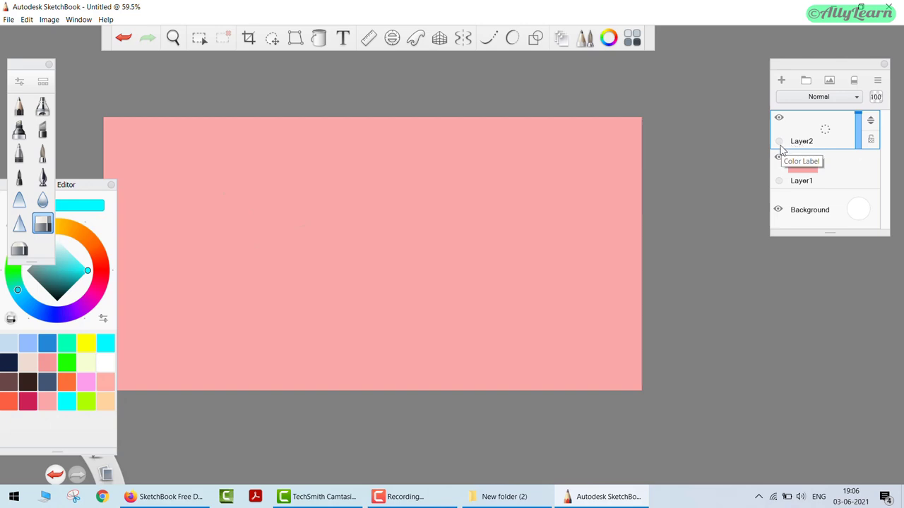
Hide and reshow the brush palette and the Color Editor, then hide the Layer Editor.
click(586, 41)
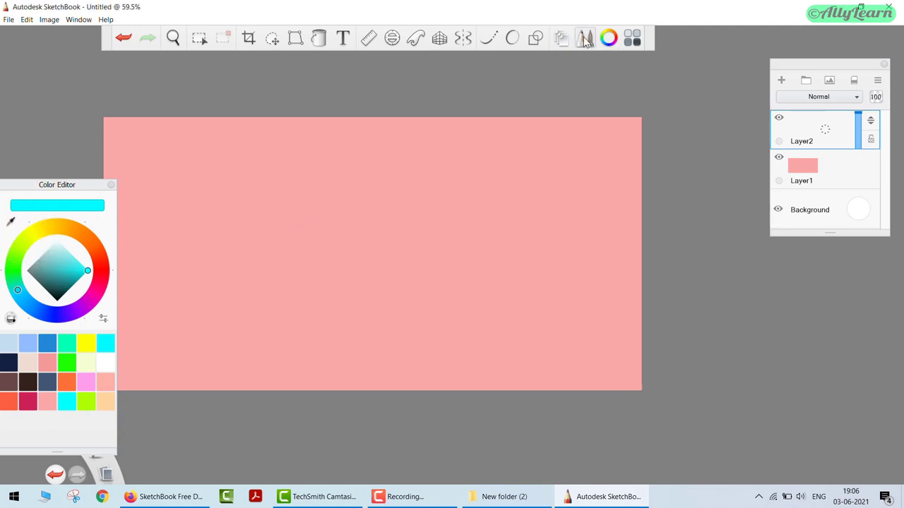
click(585, 40)
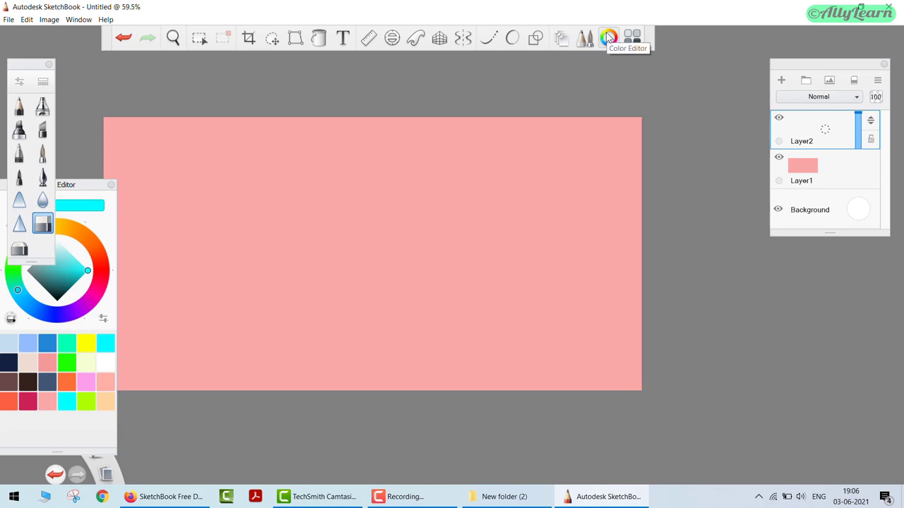
click(608, 37)
click(608, 37)
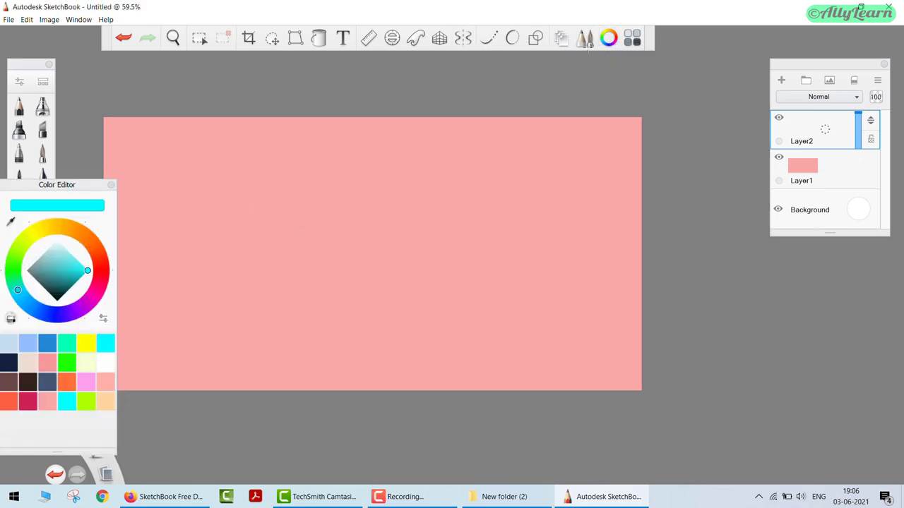
click(561, 38)
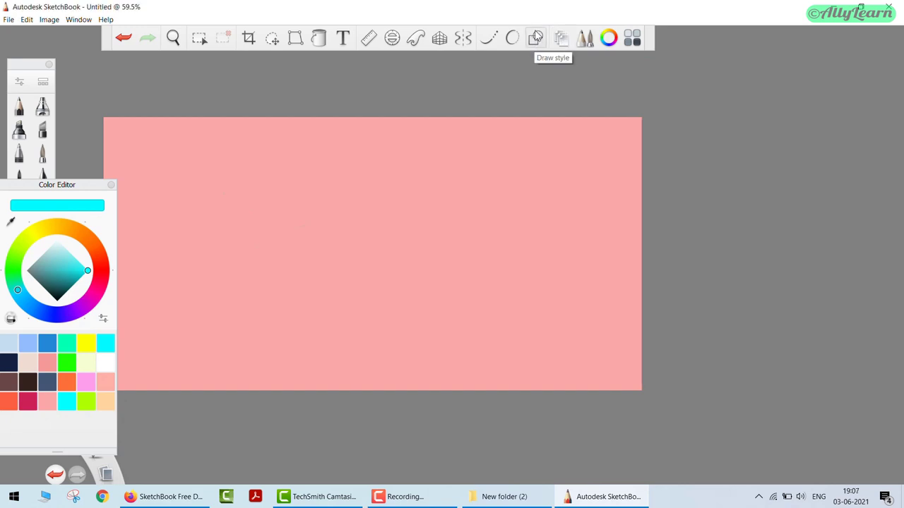
click(535, 40)
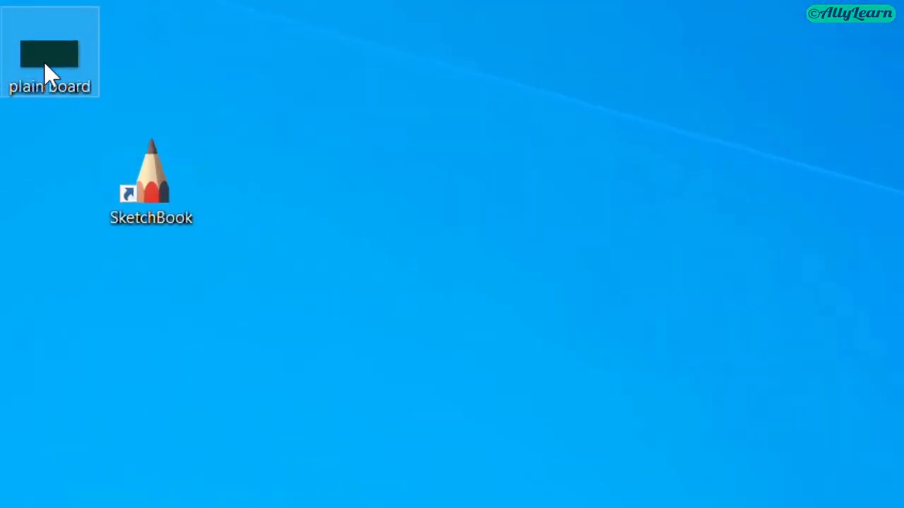
Open the plain board image from the desktop in Autodesk SketchBook and show it at 100%.
mouse_move(45, 97)
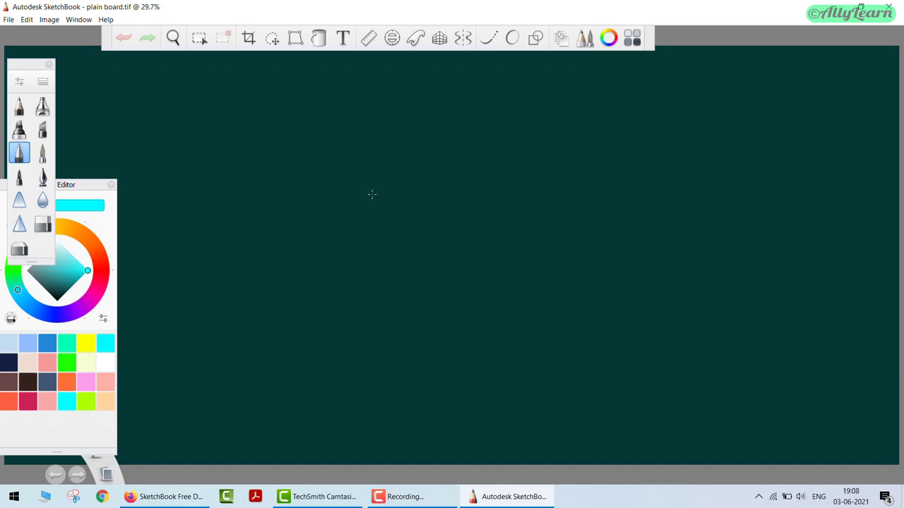
key(ctrl+alt+0)
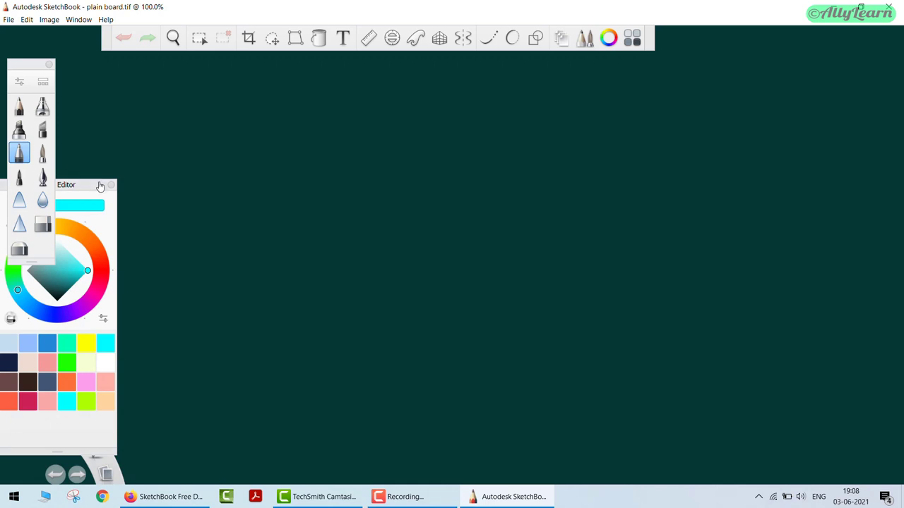
Hide the Lagoon and stack the brush palette above the Color Editor, partly off-screen, to free space on the board.
drag(99, 183, 35, 174)
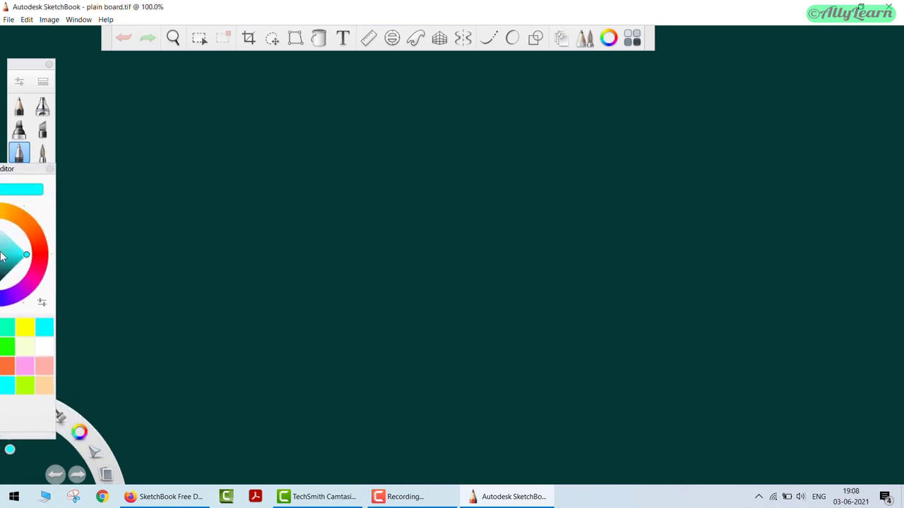
drag(24, 171, 23, 144)
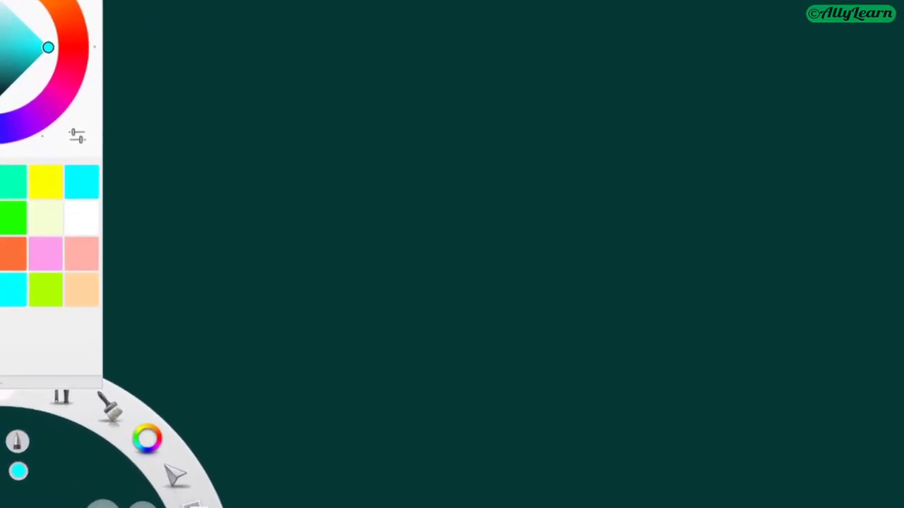
click(5, 384)
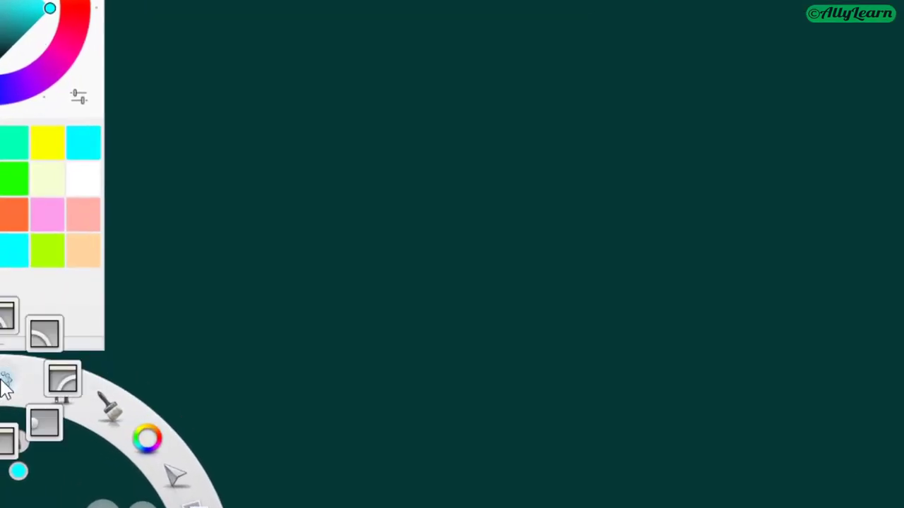
click(11, 441)
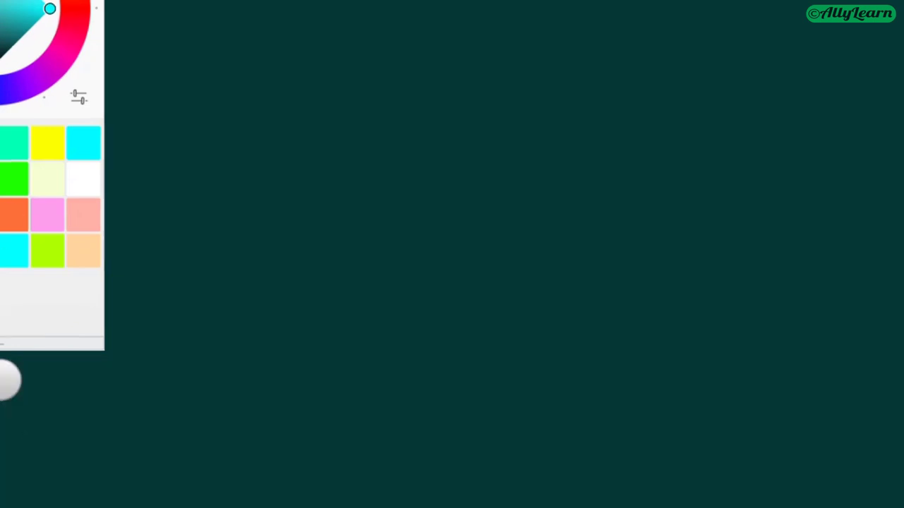
drag(35, 230, 33, 229)
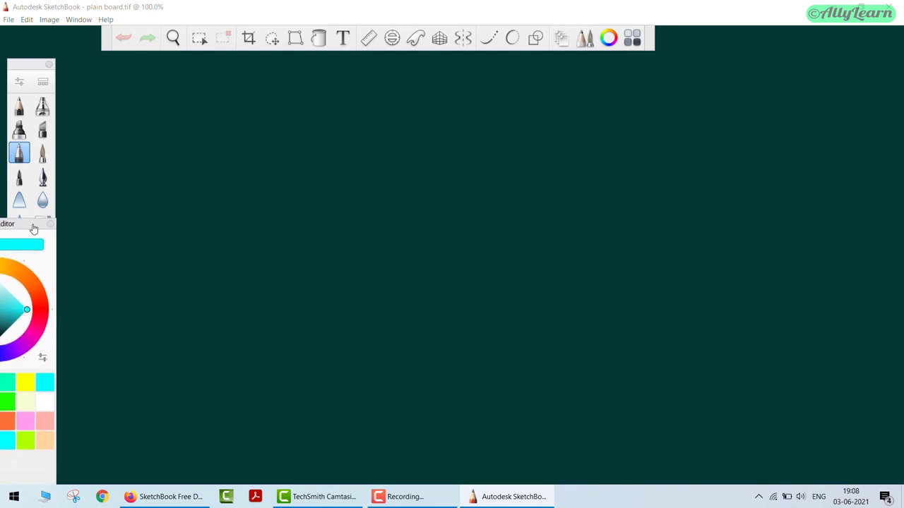
drag(30, 67, 35, 29)
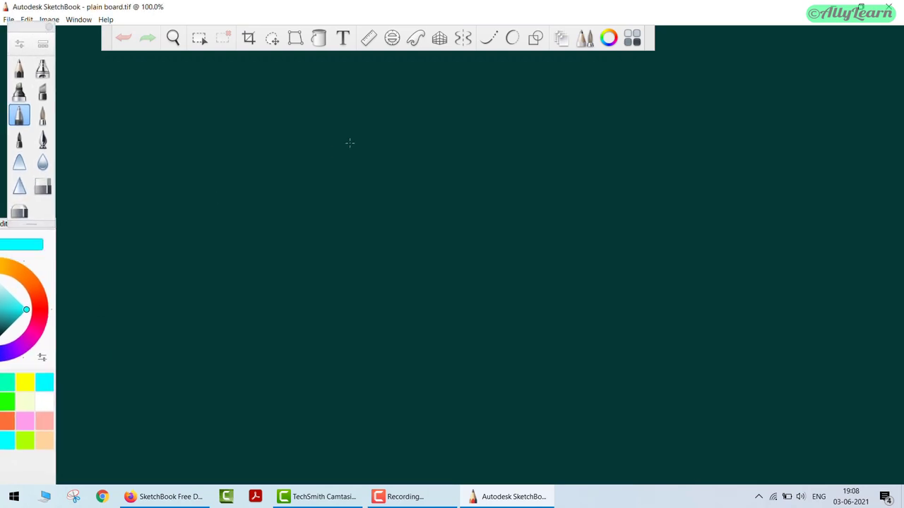
Handwrite a yellow greeting beginning with "Hello" near the board's upper edge with the Ballpoint Pen.
click(25, 382)
mouse_move(114, 71)
mouse_down()
mouse_move(117, 90)
mouse_move(154, 82)
mouse_up()
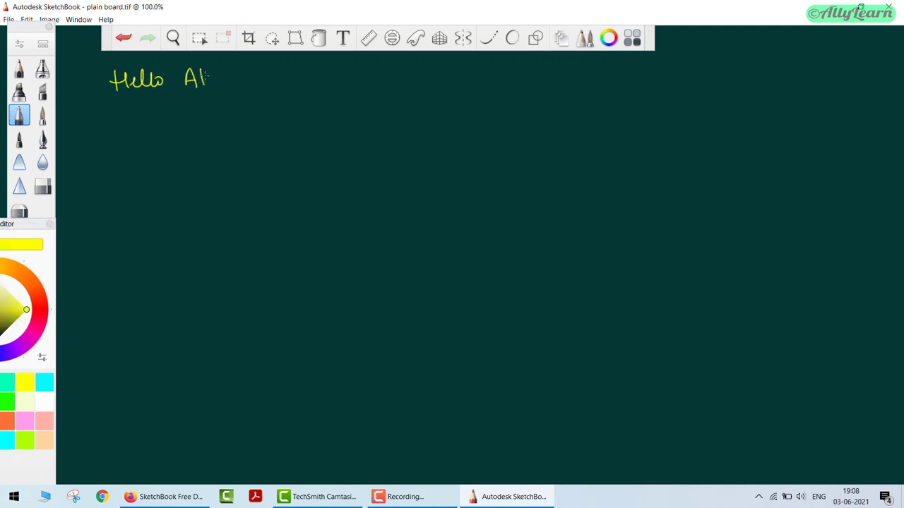
drag(240, 81, 250, 79)
drag(161, 99, 293, 89)
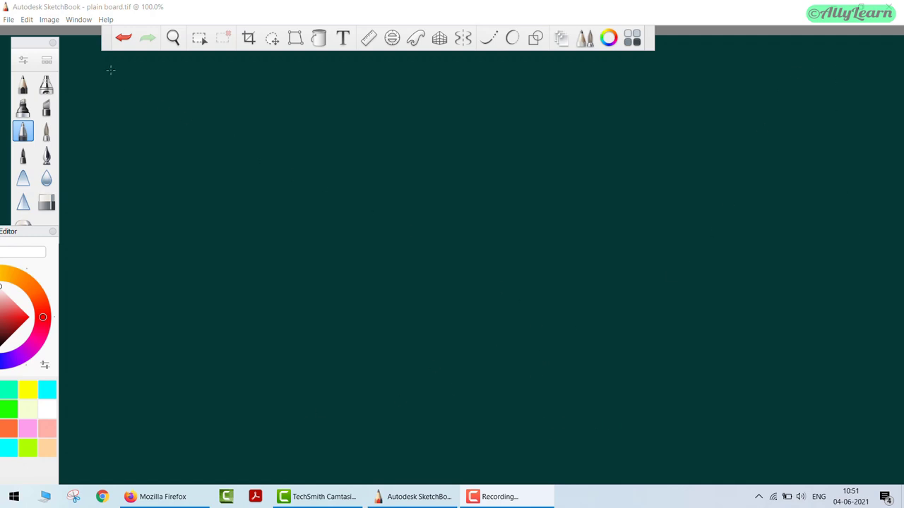
Enable the canvas scroll bars in the canvas preferences.
click(26, 19)
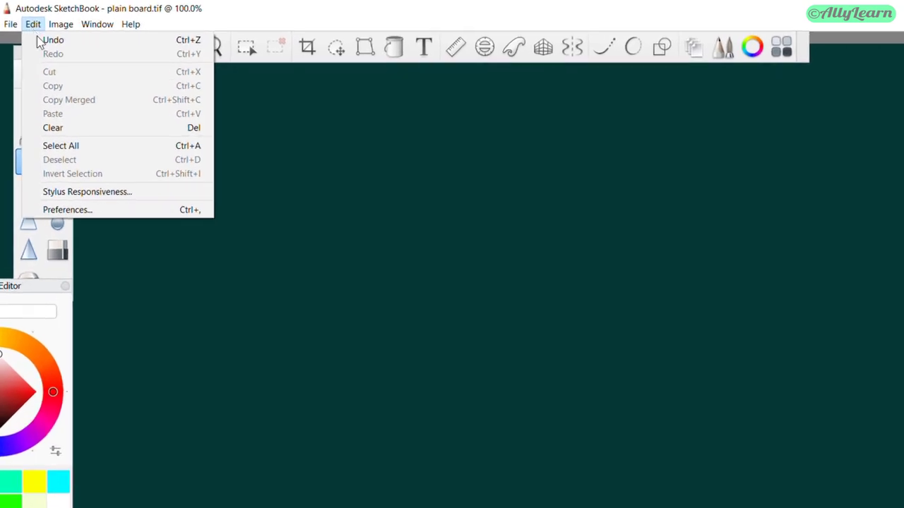
click(152, 210)
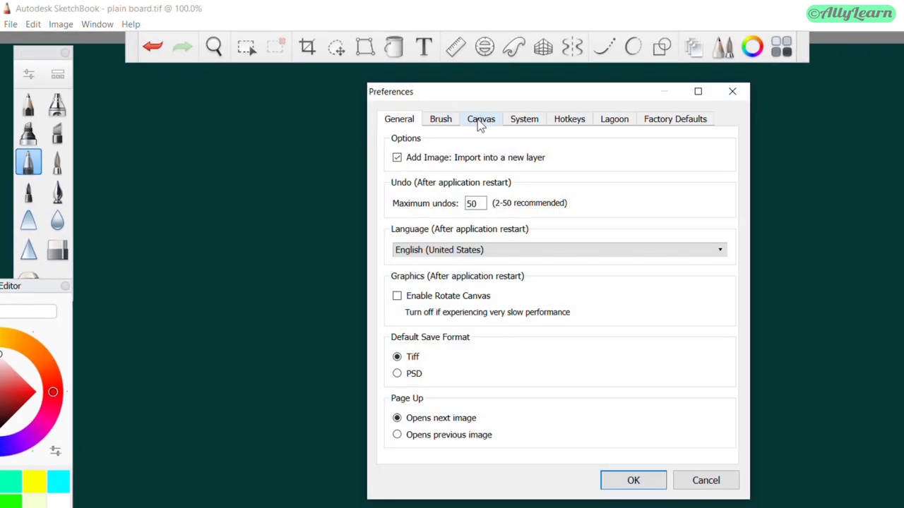
click(481, 120)
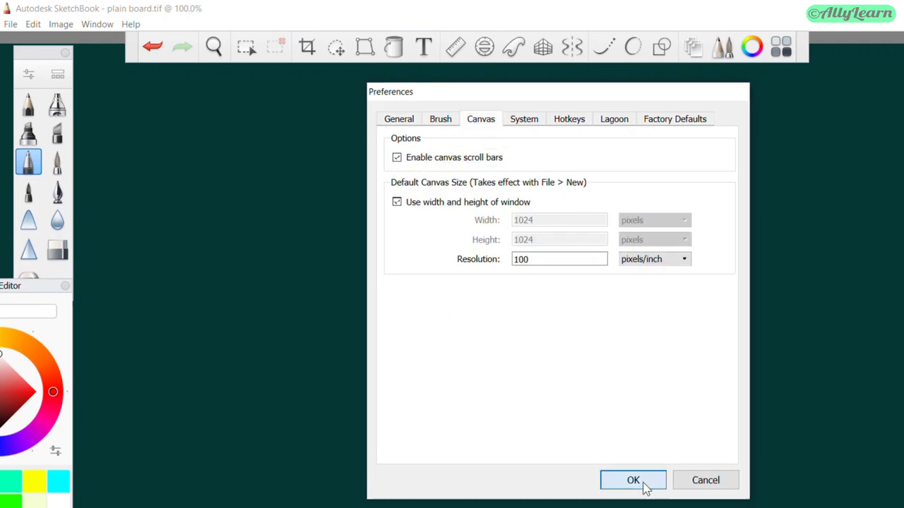
click(633, 480)
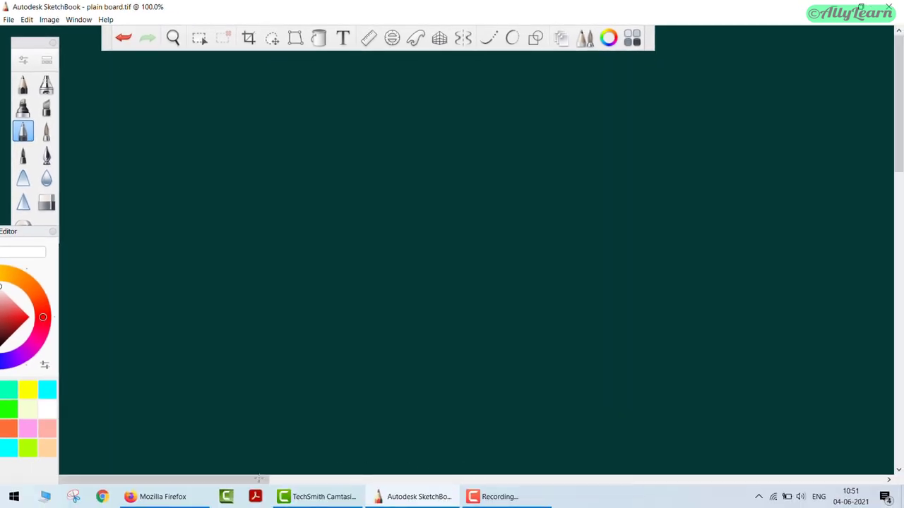
Sketch a white freehand rectangular frame around the visible board area with the Ballpoint Pen.
mouse_move(80, 406)
mouse_down()
mouse_move(819, 67)
mouse_move(843, 309)
mouse_move(828, 357)
mouse_up()
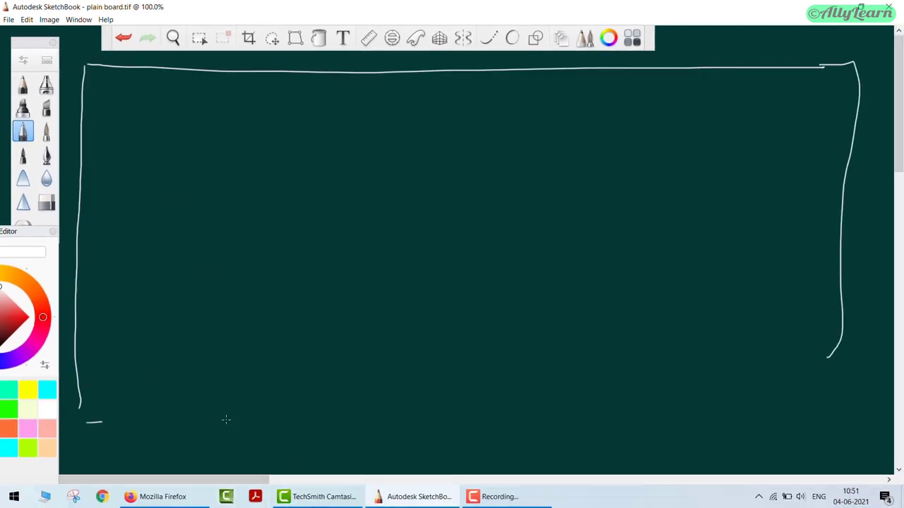
drag(226, 420, 854, 422)
drag(245, 471, 462, 444)
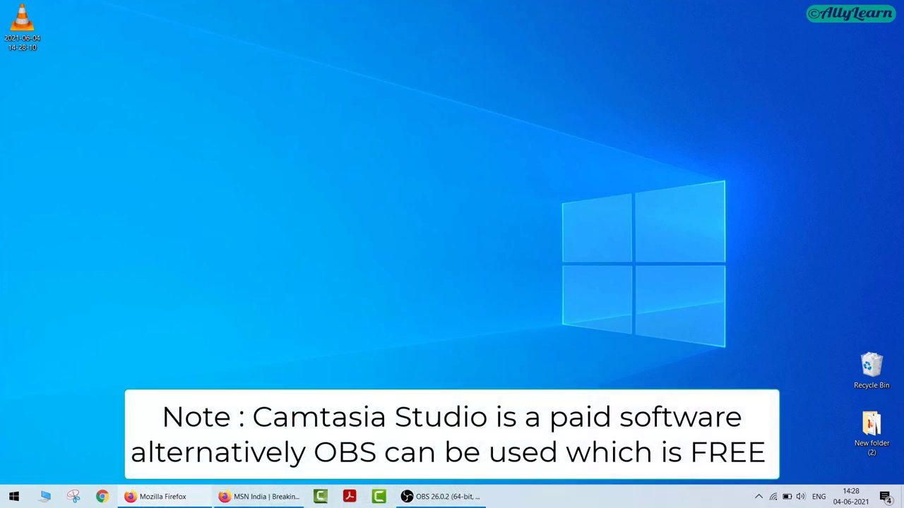
Switch to Firefox and search the web for "techsmith previous version download".
click(258, 497)
click(393, 52)
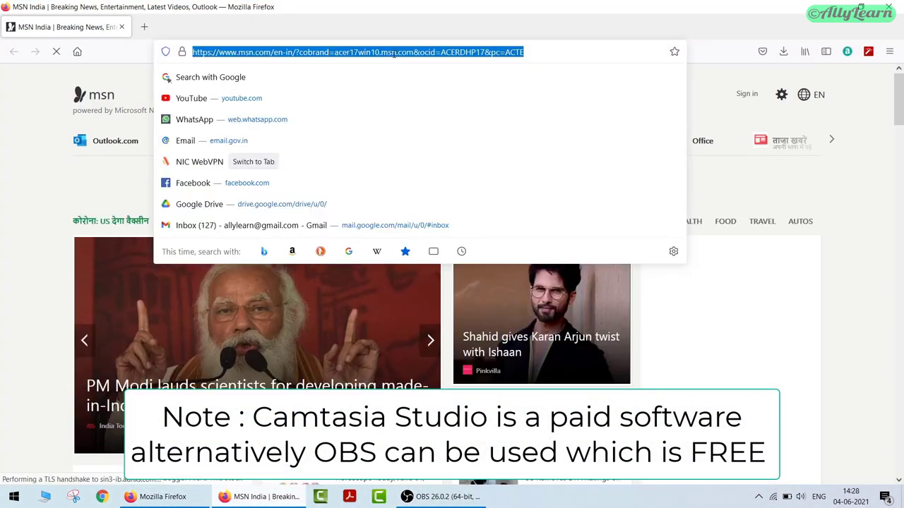
text(te)
text(chsmith )
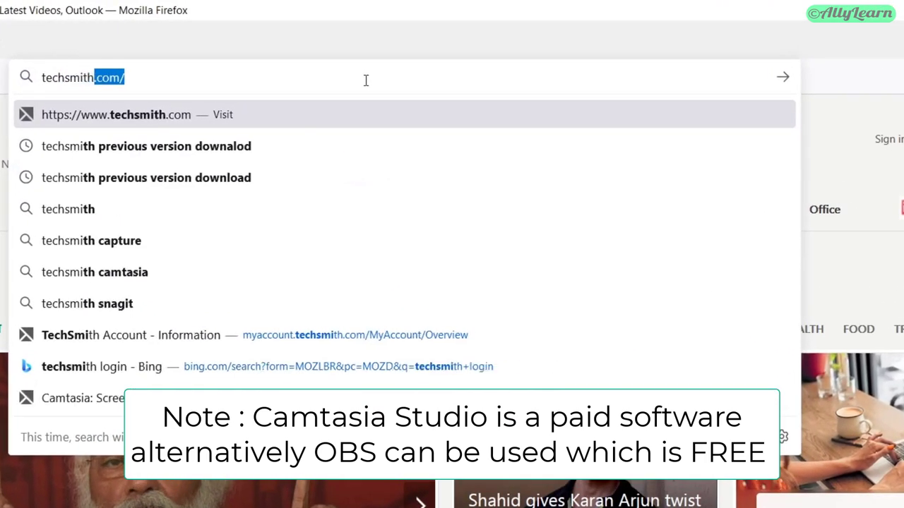
text(previous v)
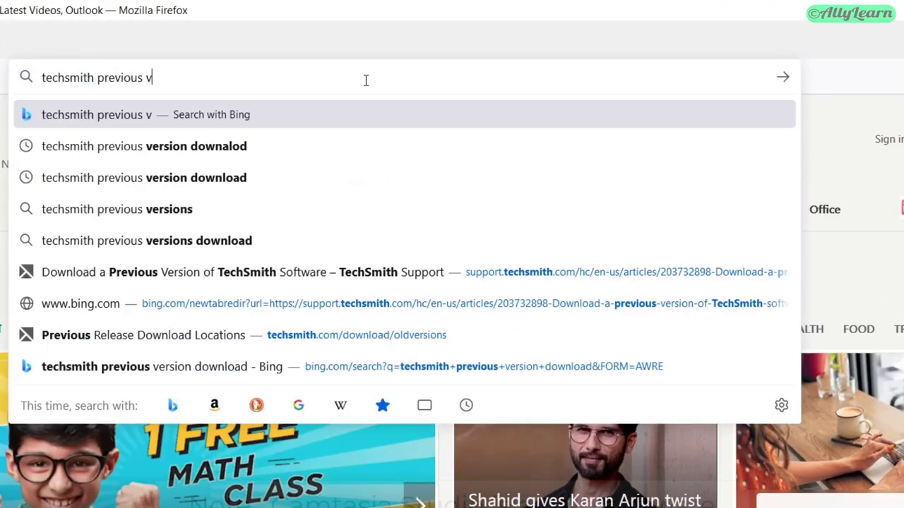
text(ersion)
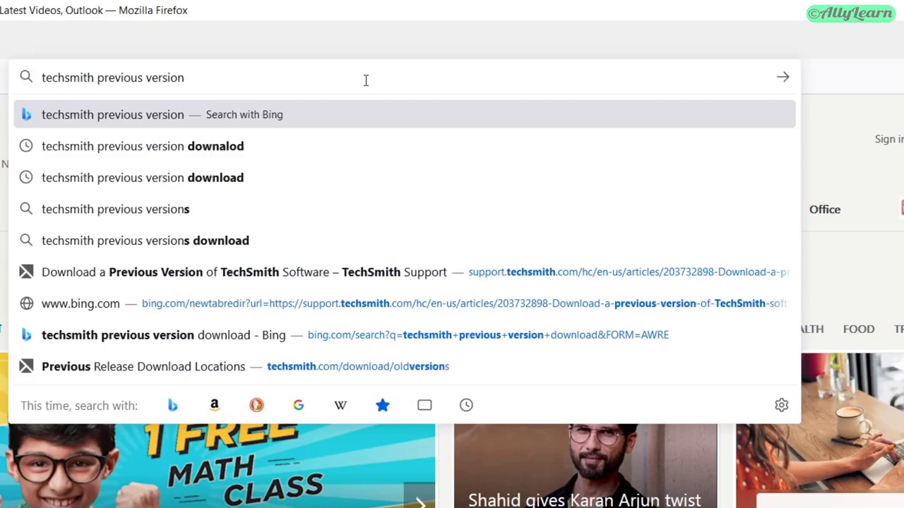
key(Down)
key(Down)
key(Return)
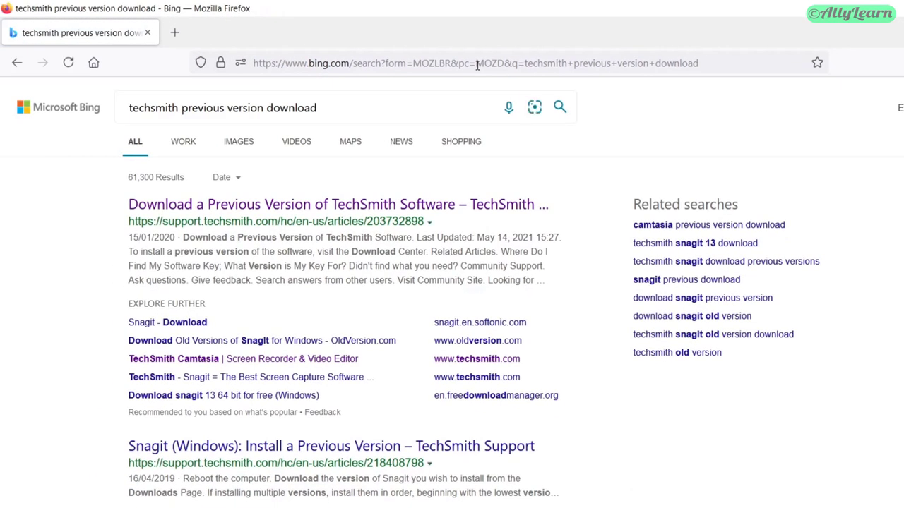
Go through the TechSmith Support article on previous versions to the Download Center and select Camtasia (Windows) v 8.6.0.
click(213, 207)
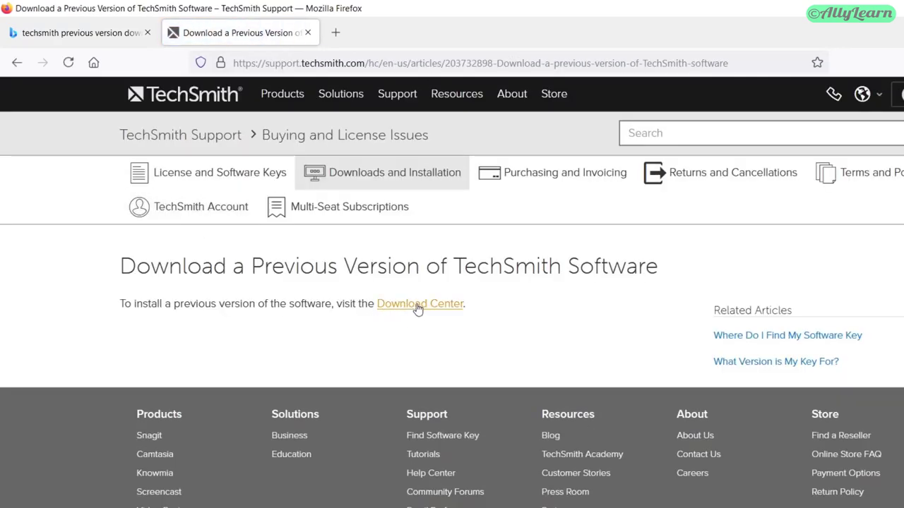
click(457, 304)
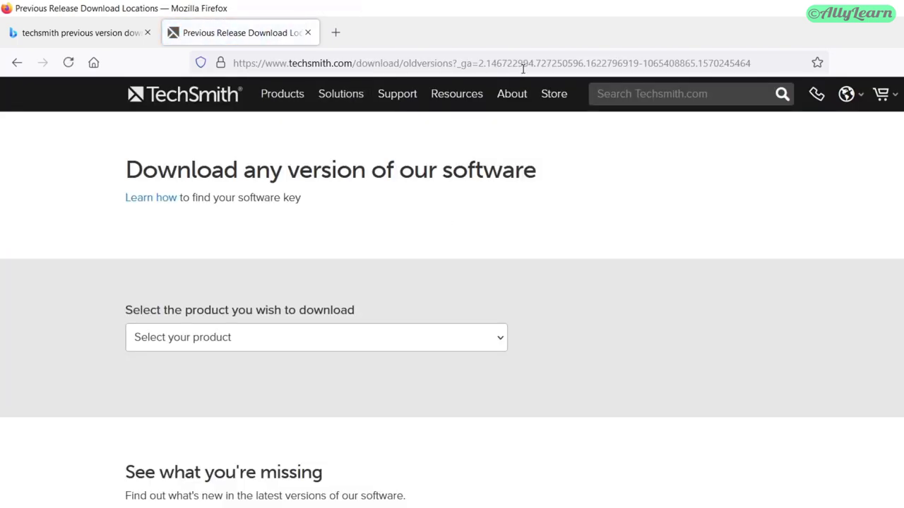
click(256, 340)
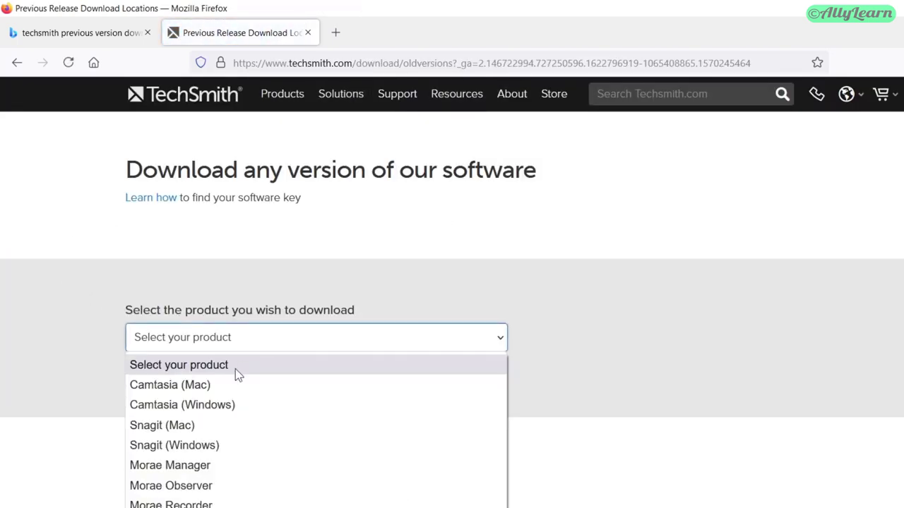
click(251, 408)
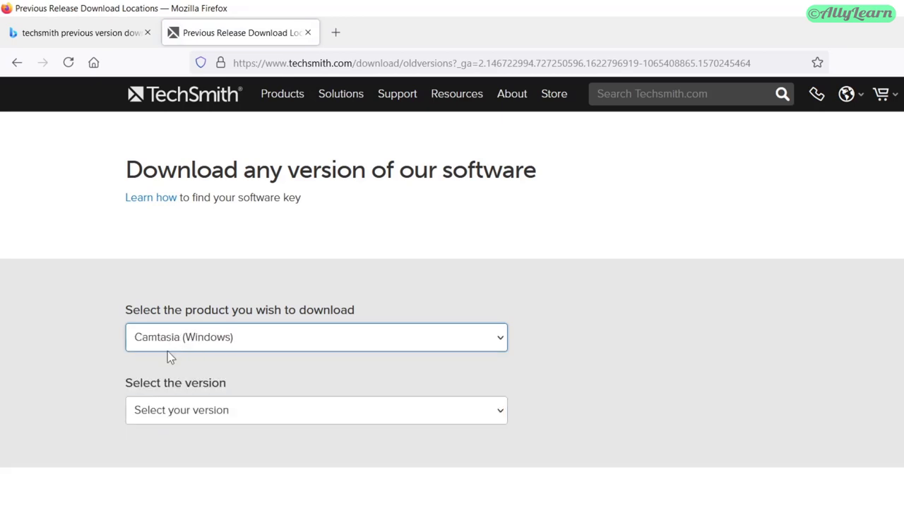
click(255, 417)
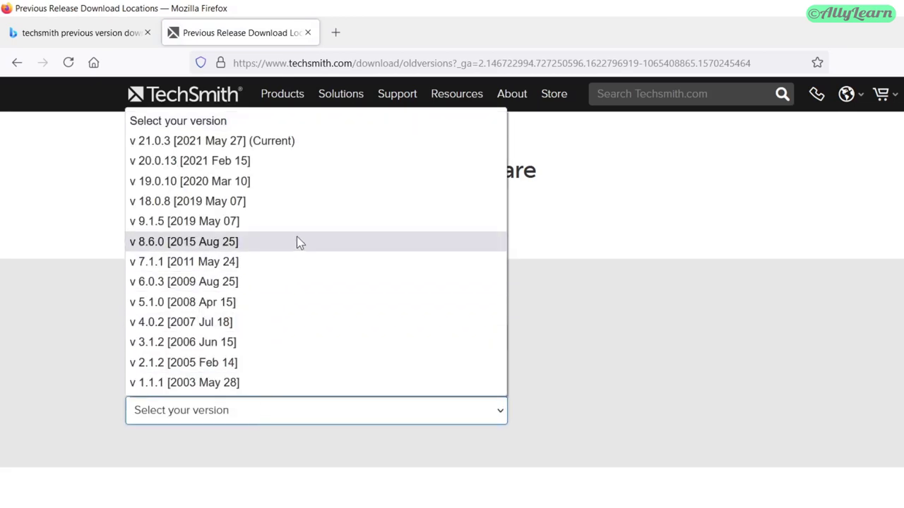
click(175, 247)
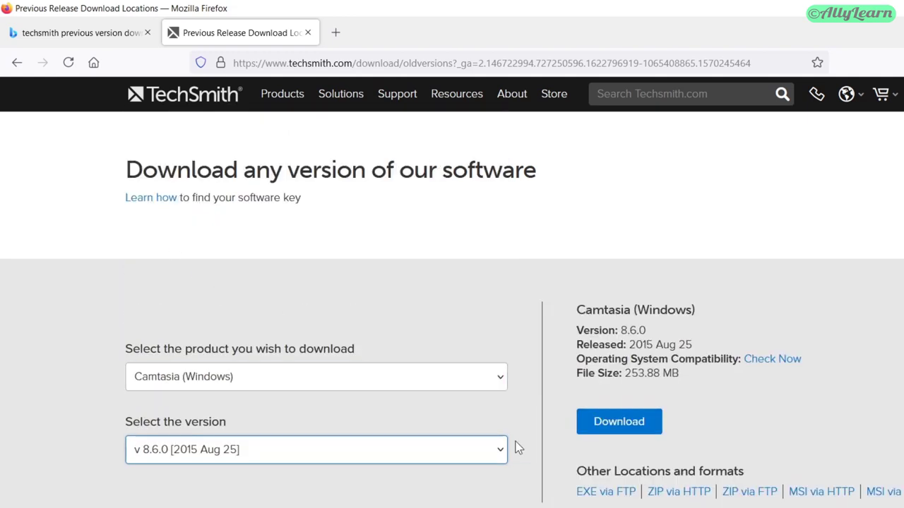
Download Camtasia (Windows) 8.6.0 and maximize the Camtasia Studio window.
click(600, 427)
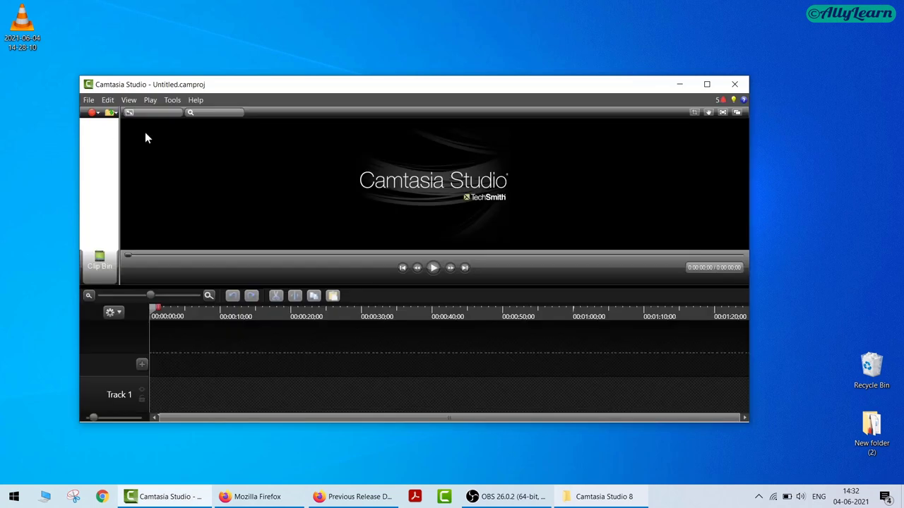
click(706, 84)
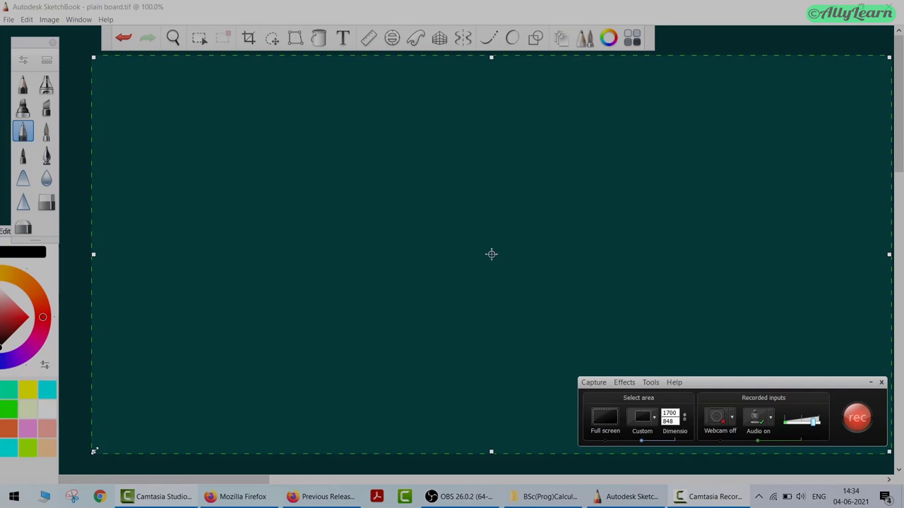
Enlarge the Camtasia recording area over the SketchBook board to 1762 × 889 and choose Microphone (Blue Snowball) as the audio input.
drag(94, 451, 64, 471)
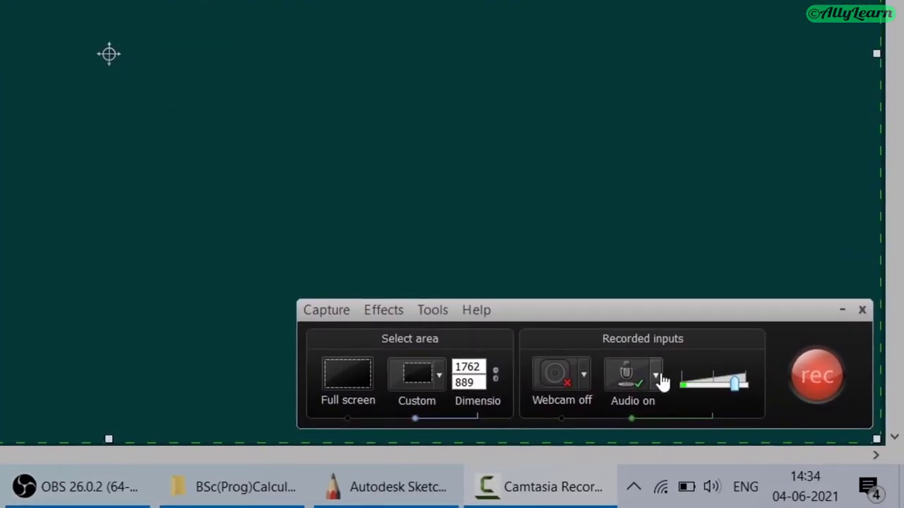
click(656, 380)
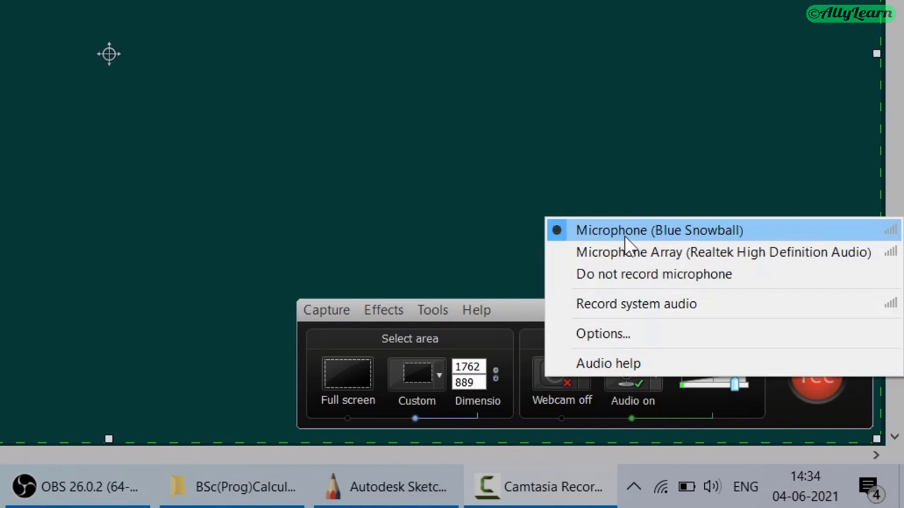
click(662, 233)
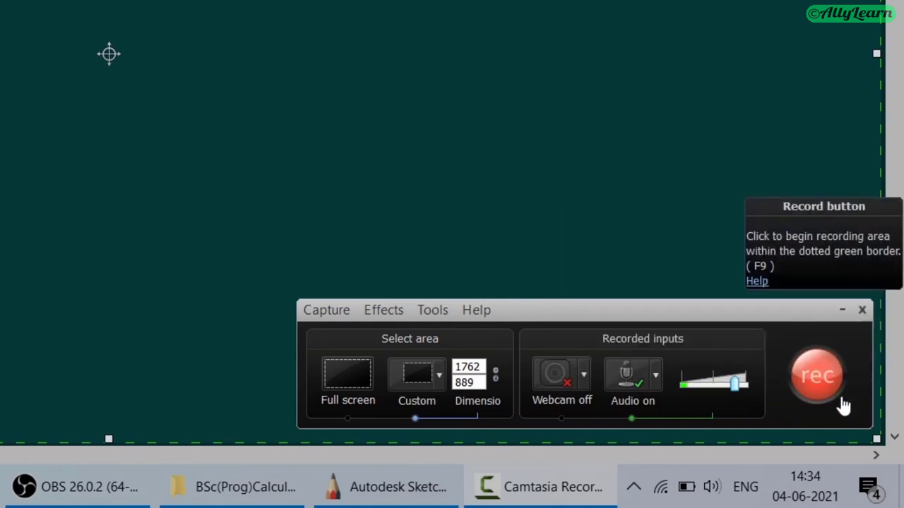
click(818, 383)
Set the recorder's cursor effect to the custom cursor Hand 2 and apply the effects options.
click(387, 310)
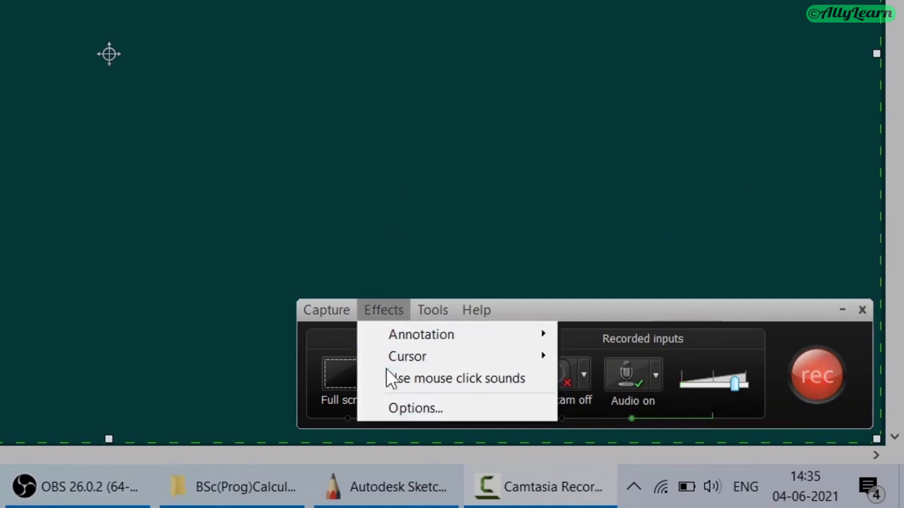
click(390, 410)
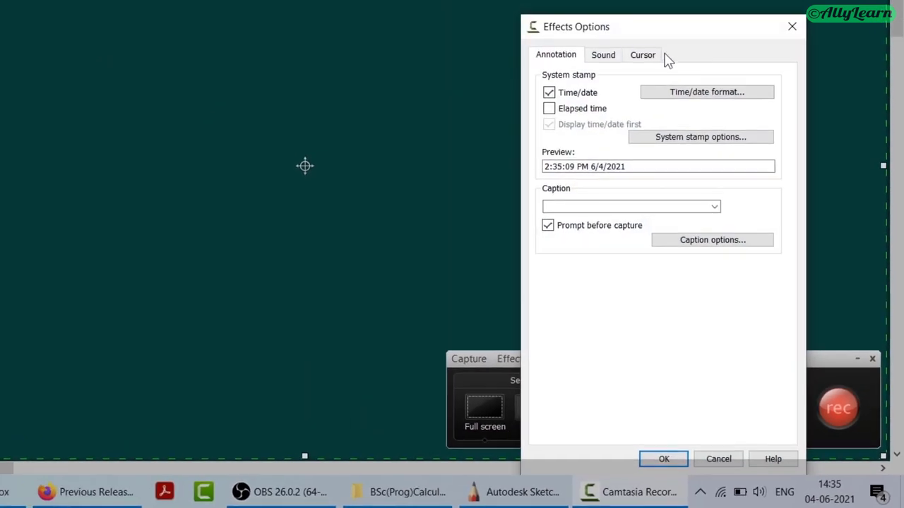
click(651, 56)
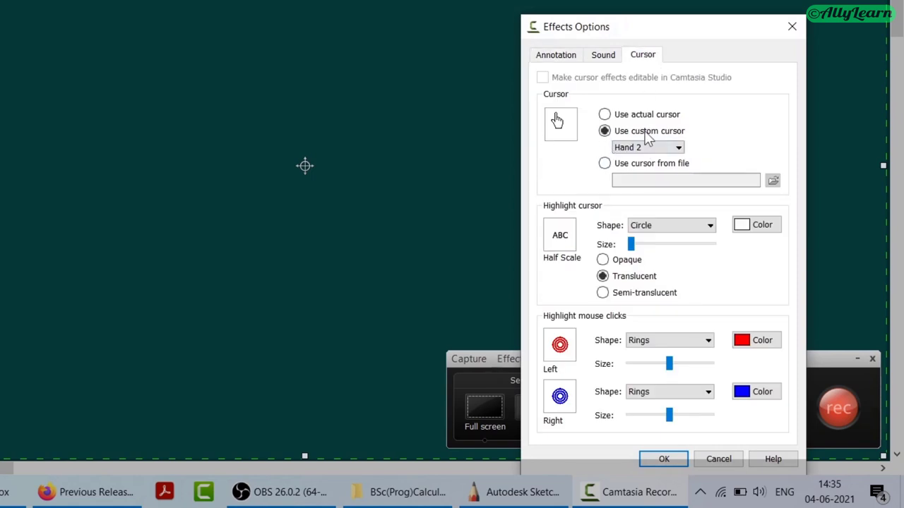
click(668, 148)
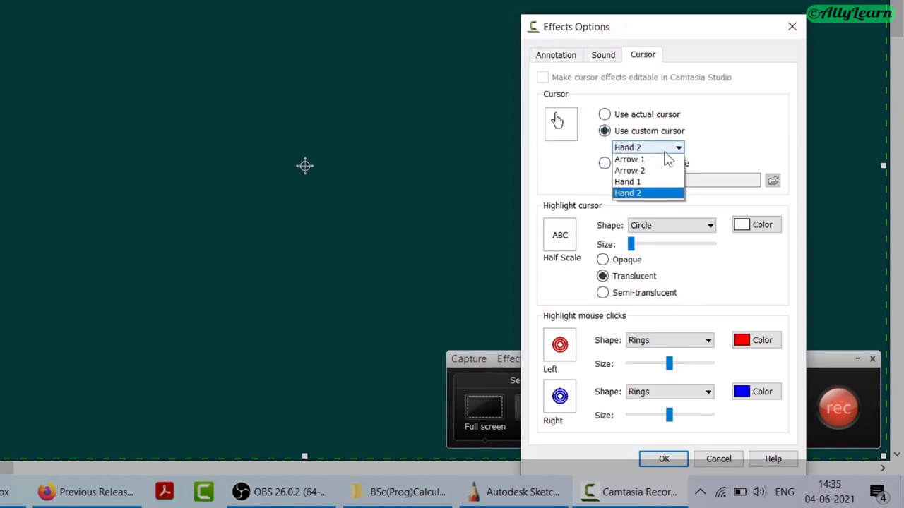
click(639, 193)
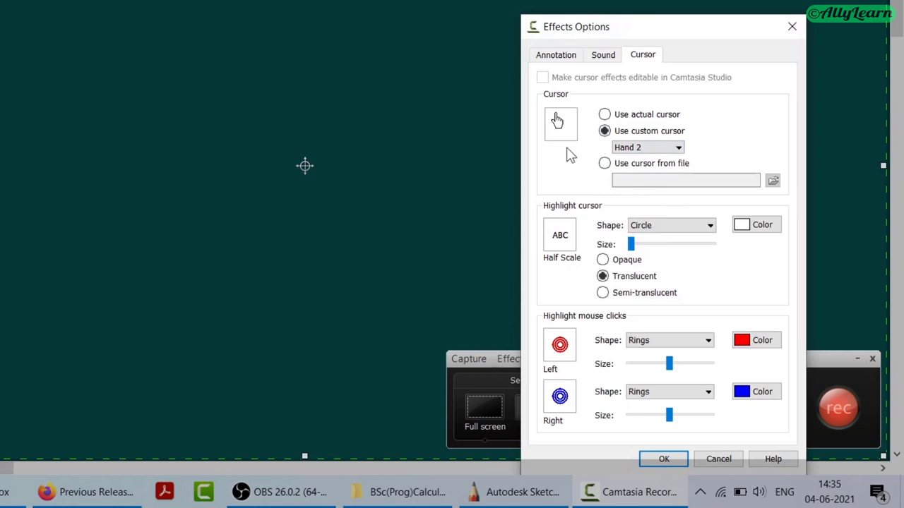
click(663, 460)
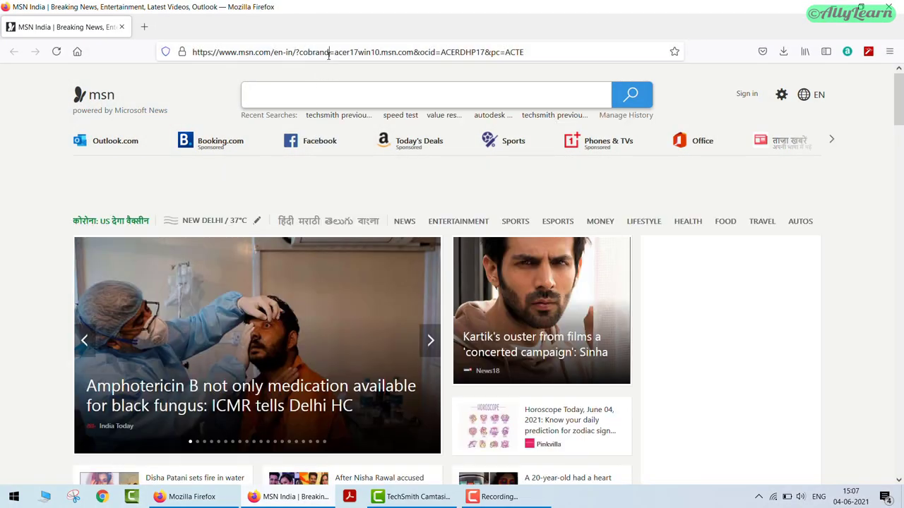
Switch to Firefox, open amazon.in, search for "wacom pen tablet" and compare the small and medium Wacom One tablets.
click(331, 50)
text(amazon.in/)
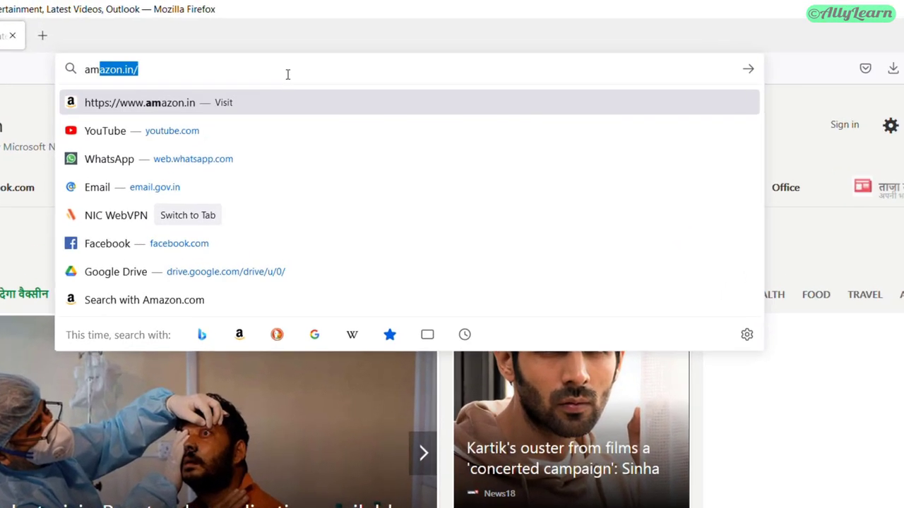
key(Return)
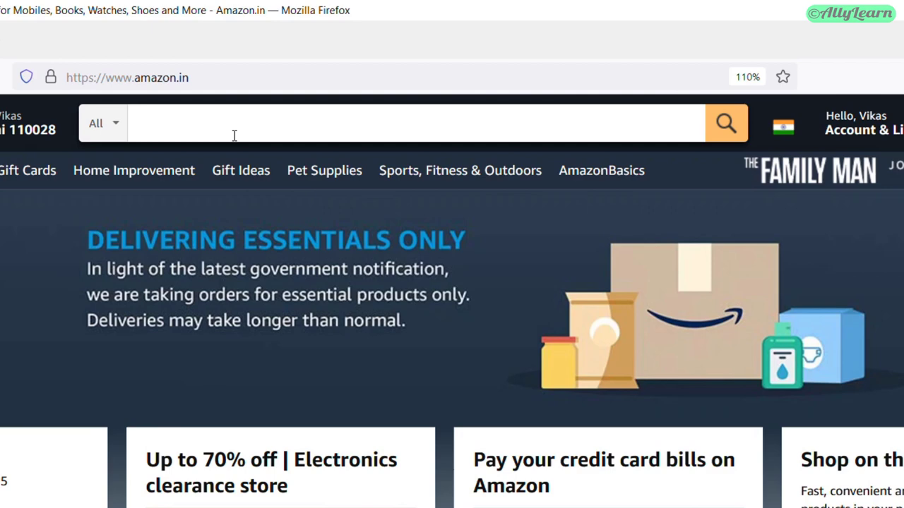
click(235, 135)
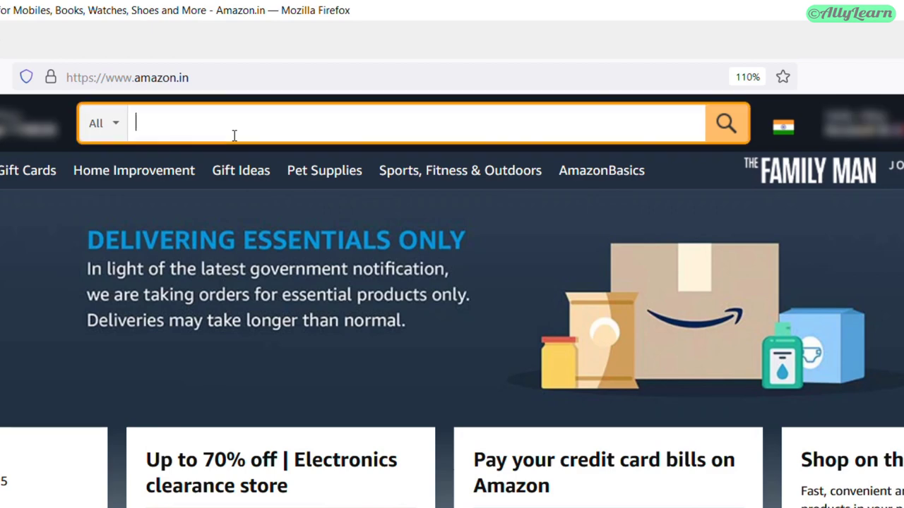
text(wacom)
text(pen tablet)
key(Return)
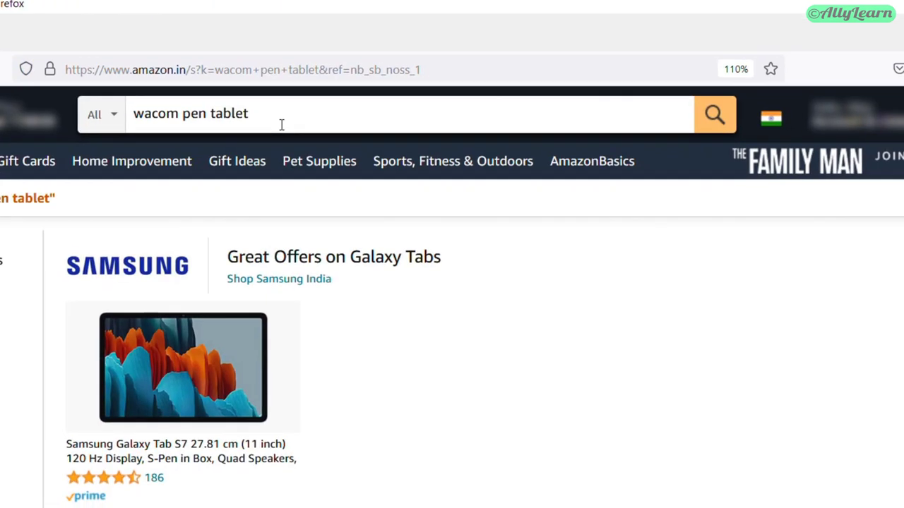
scroll(396, 267, down, 10)
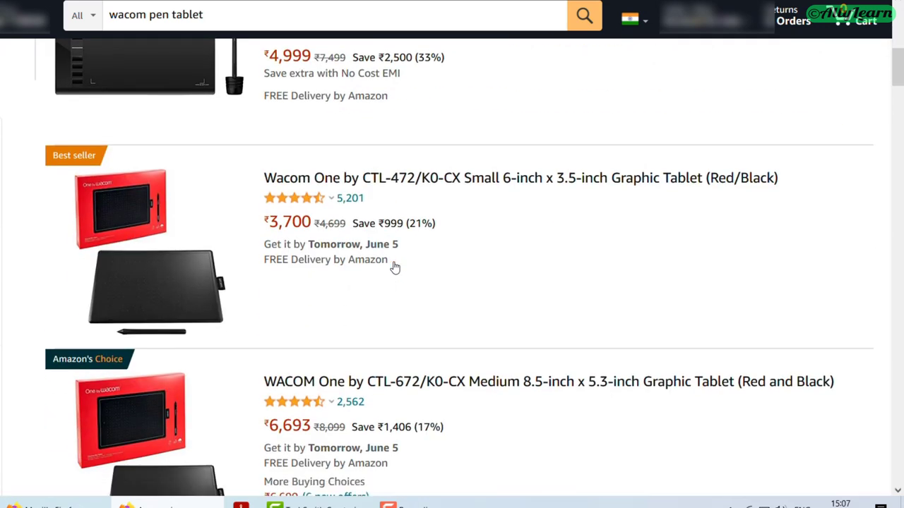
scroll(395, 267, up, 2)
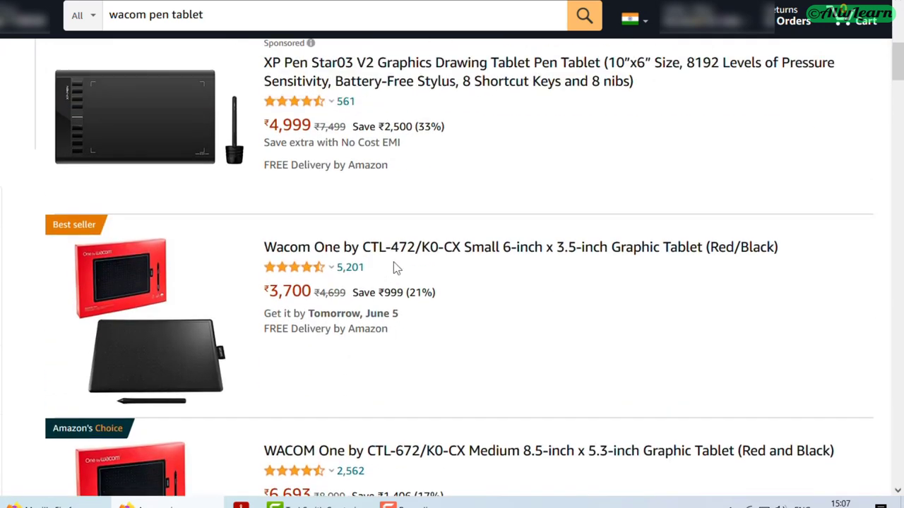
scroll(393, 266, down, 2)
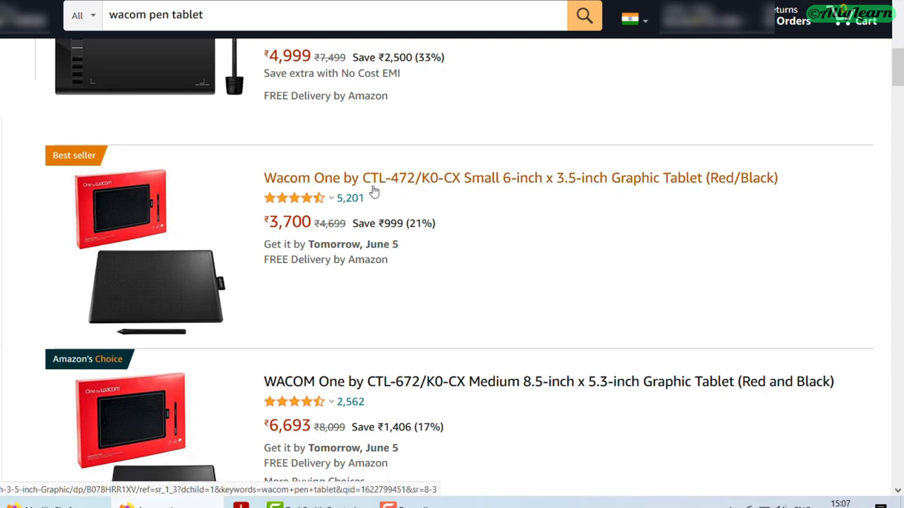
scroll(494, 258, down, 2)
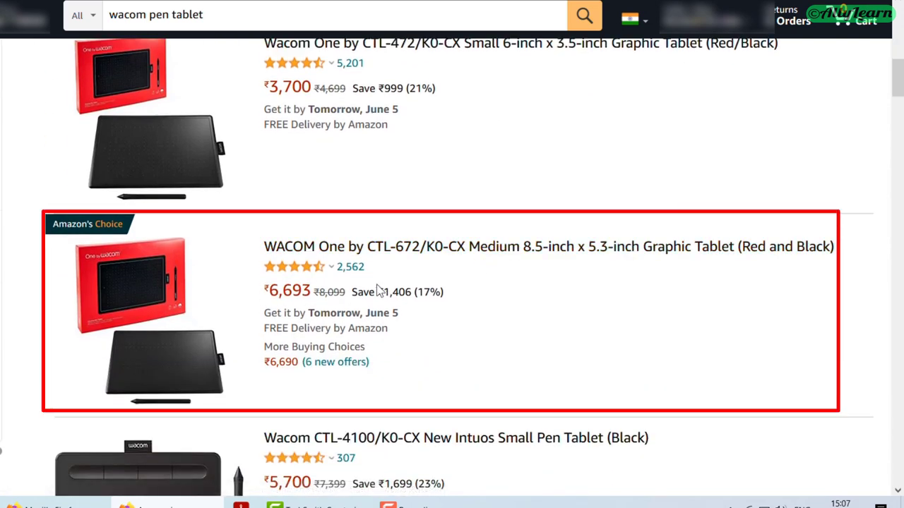
scroll(375, 286, up, 2)
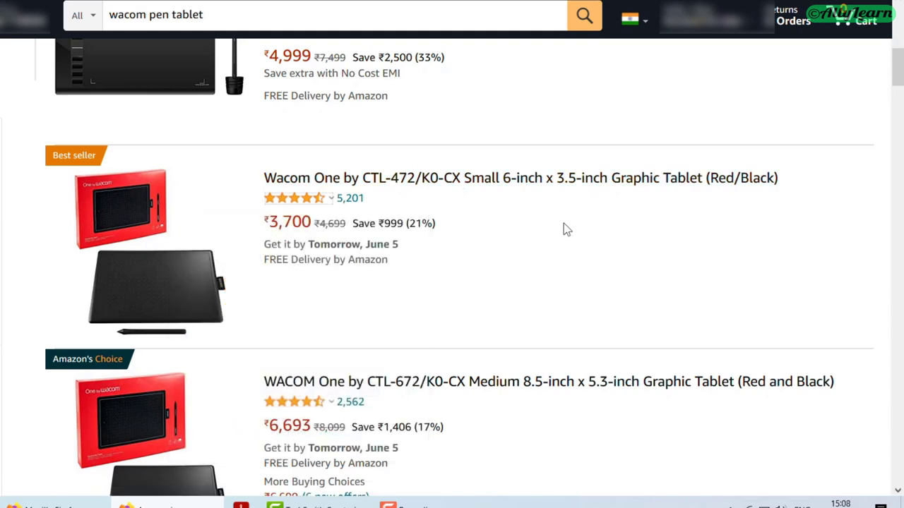
Search Amazon for "snowball ice mic" and look through the Blue Snowball iCE microphone listings and prices.
click(224, 13)
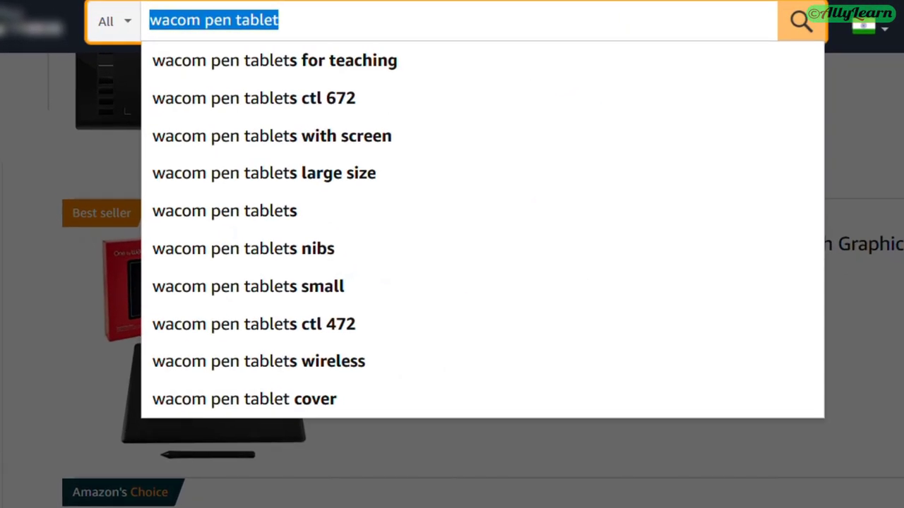
text(snowball )
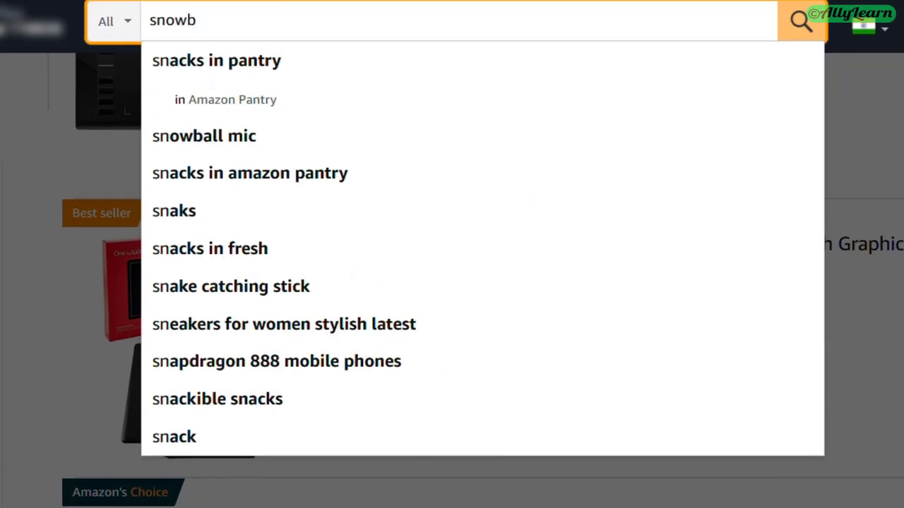
text(ice mic)
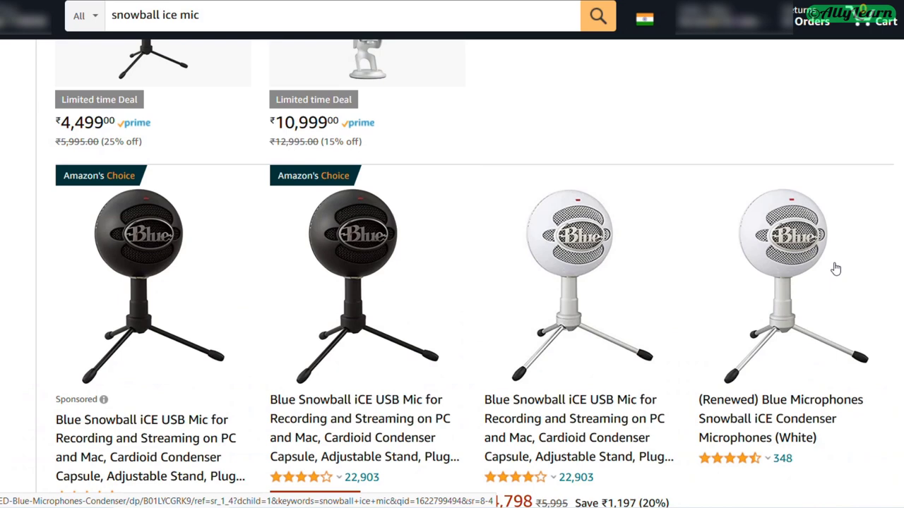
scroll(470, 353, up, 2)
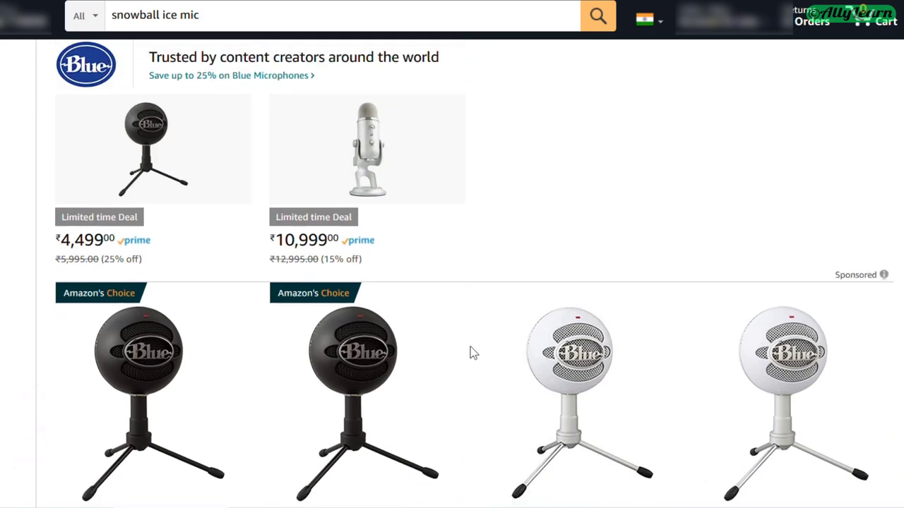
scroll(466, 347, down, 2)
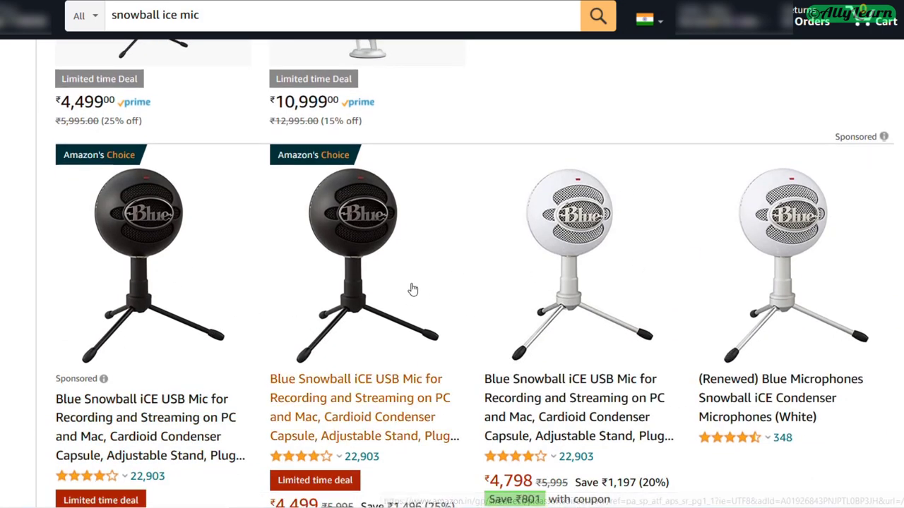
scroll(359, 385, down, 2)
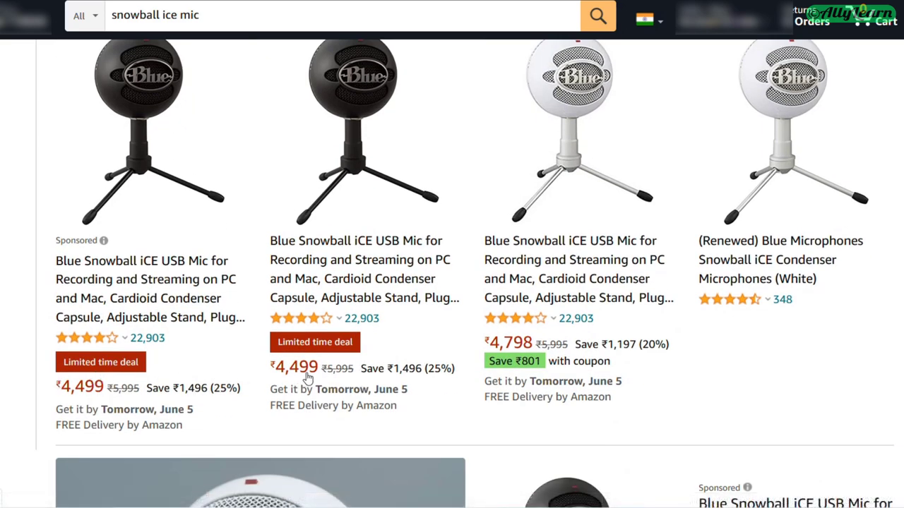
scroll(308, 382, up, 3)
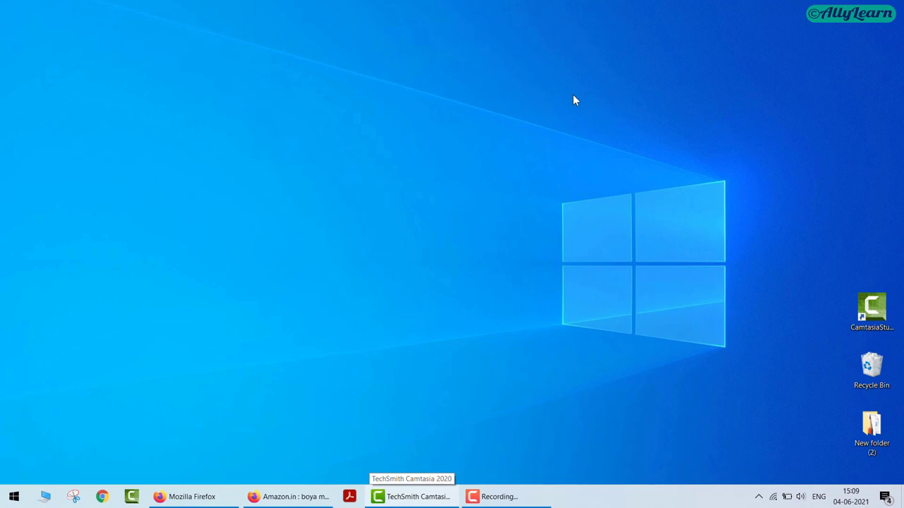
Open Wacom Tablet Properties from Windows, review the pen and mapping settings, and close the window.
click(3, 501)
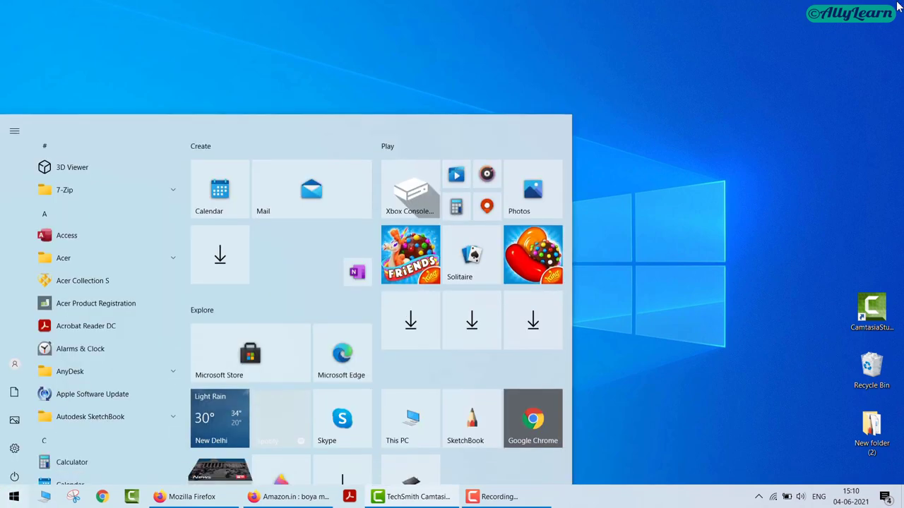
text(wacom)
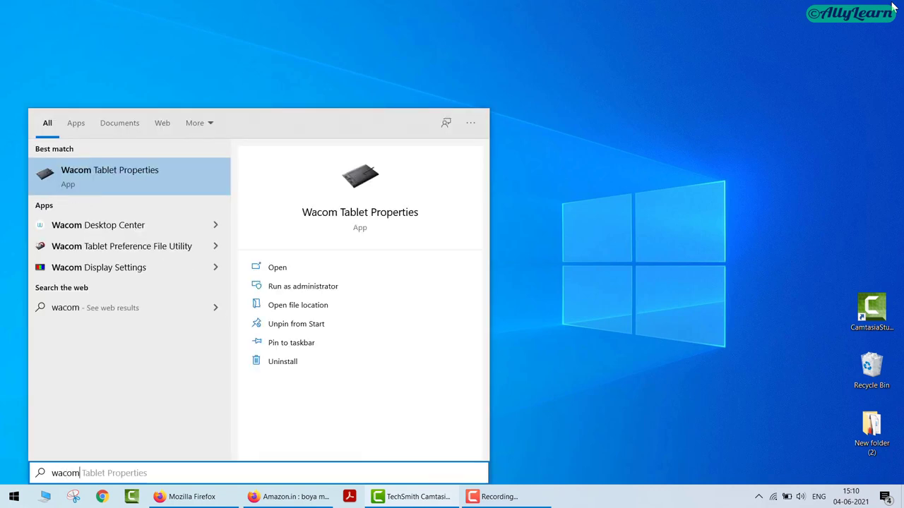
key(Return)
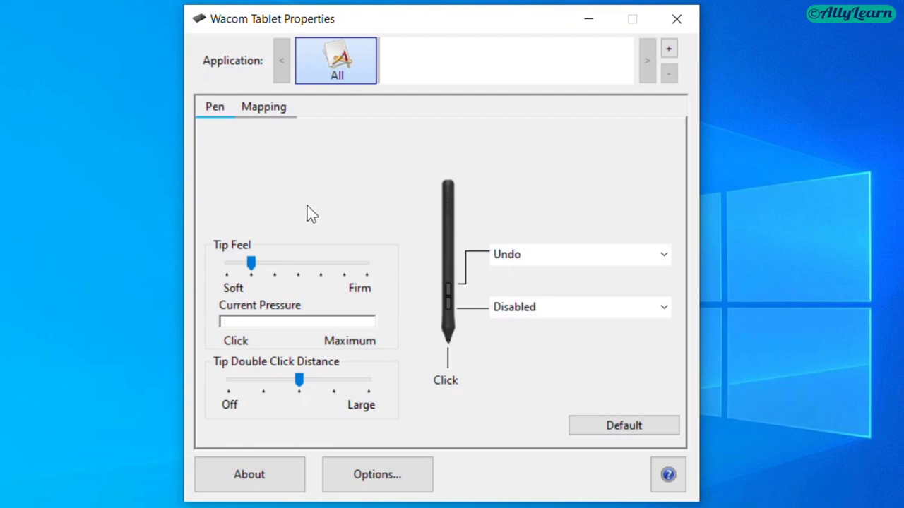
click(277, 106)
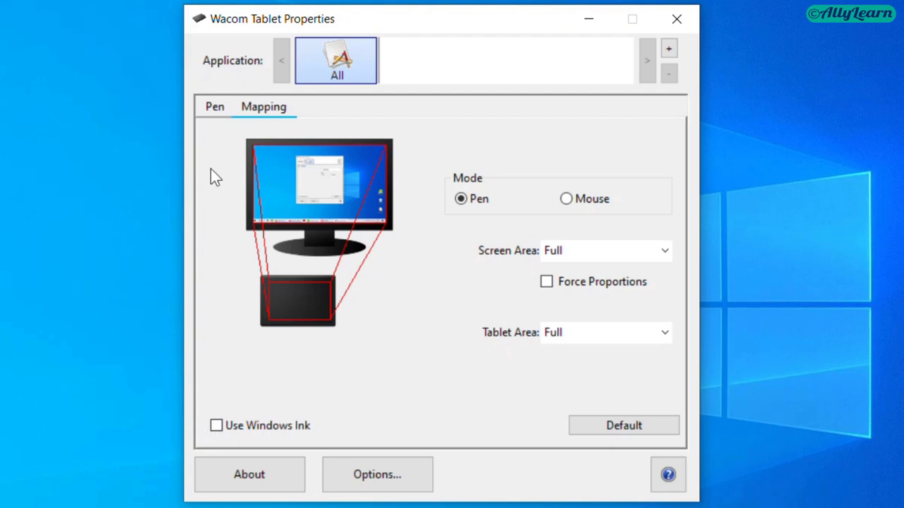
click(209, 113)
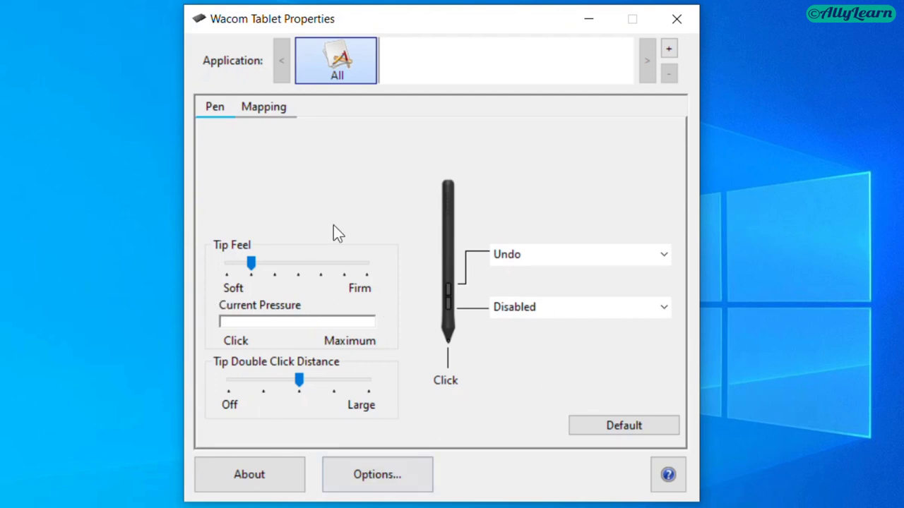
click(276, 109)
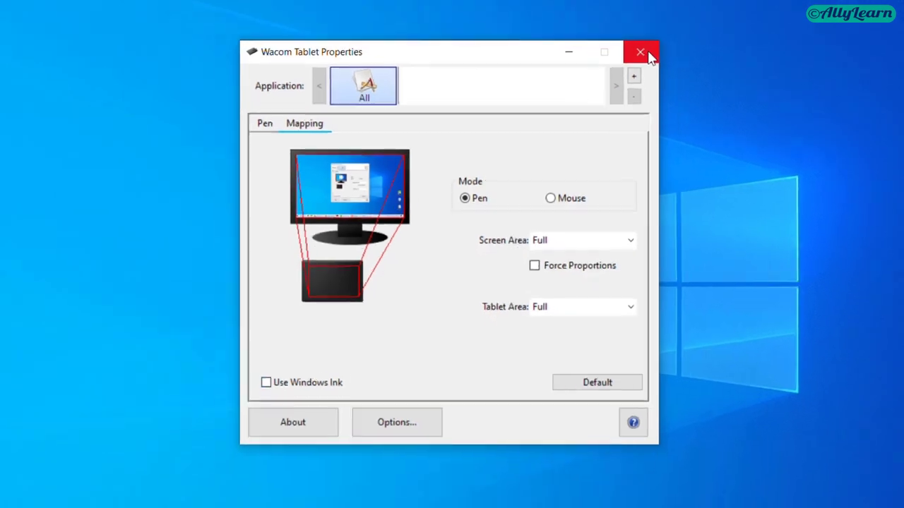
click(689, 19)
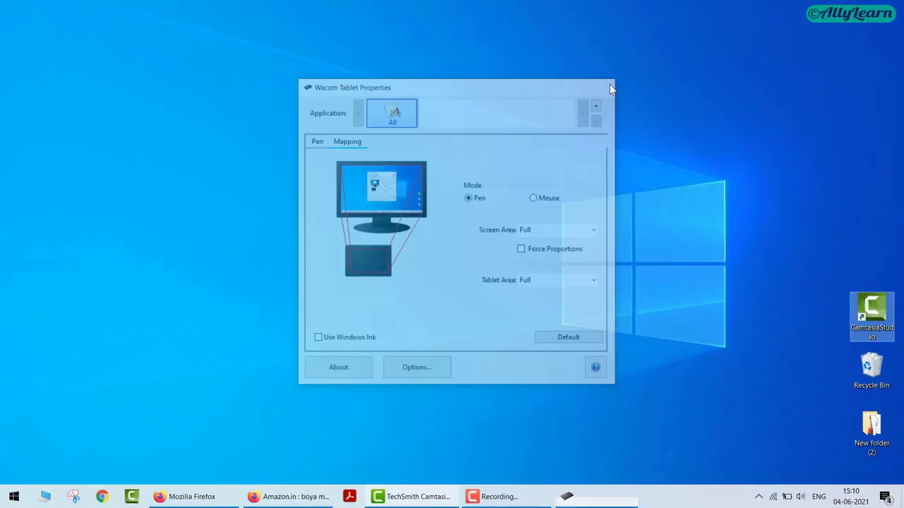